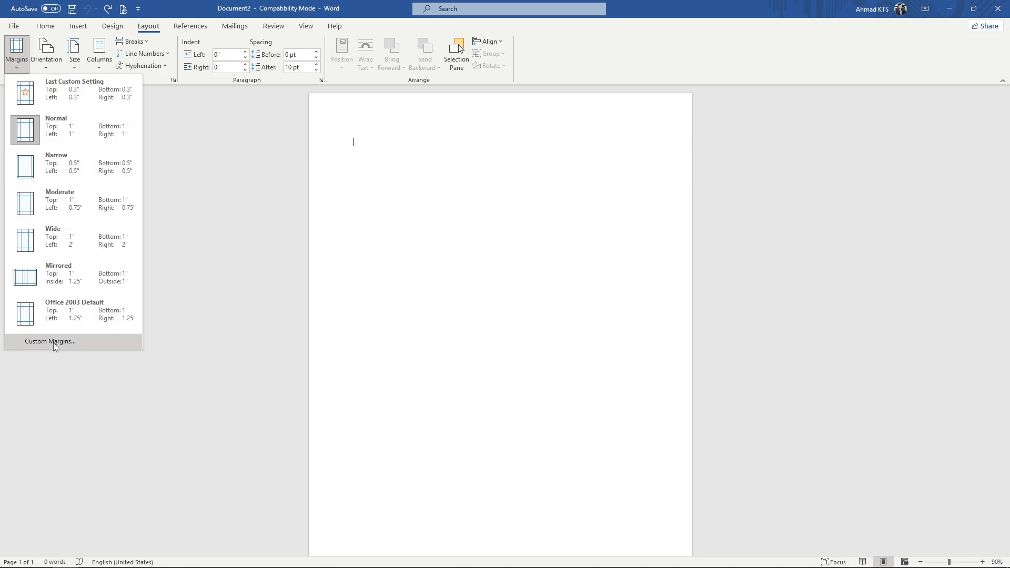
Apply the Narrow page margins and choose a dark blue, 3 pt thick-and-thin box border for the whole document
click(66, 167)
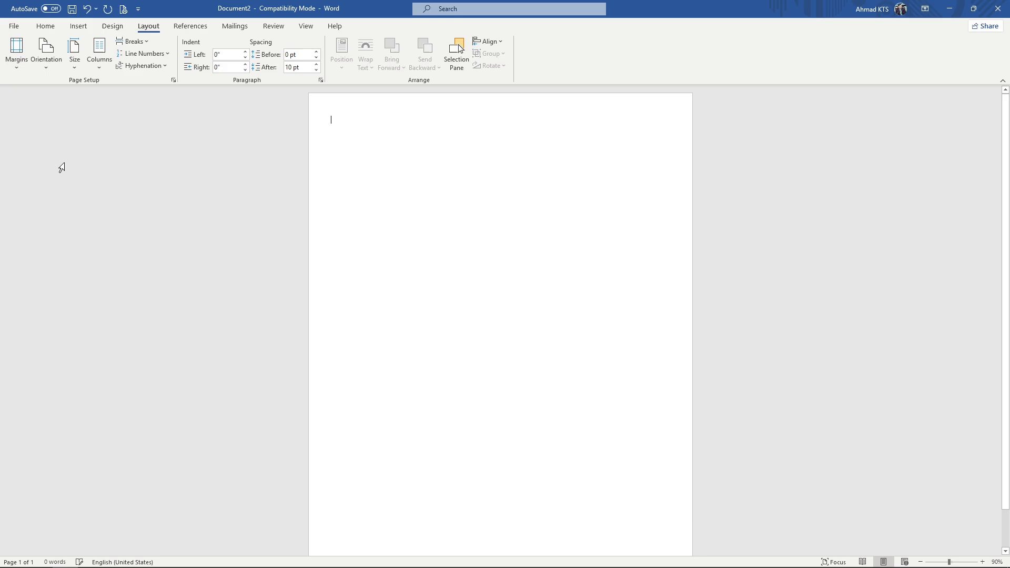
click(112, 26)
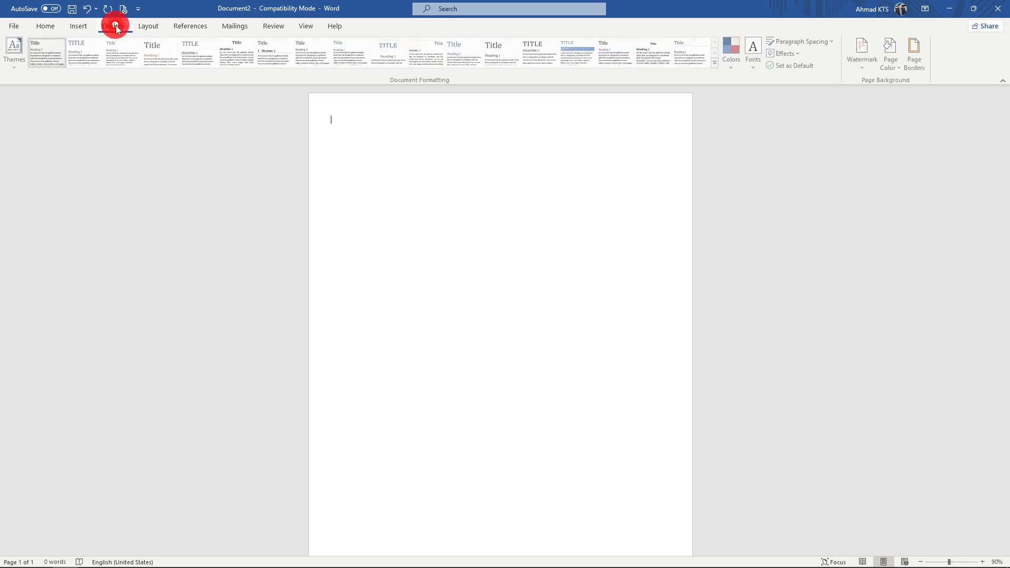
click(918, 62)
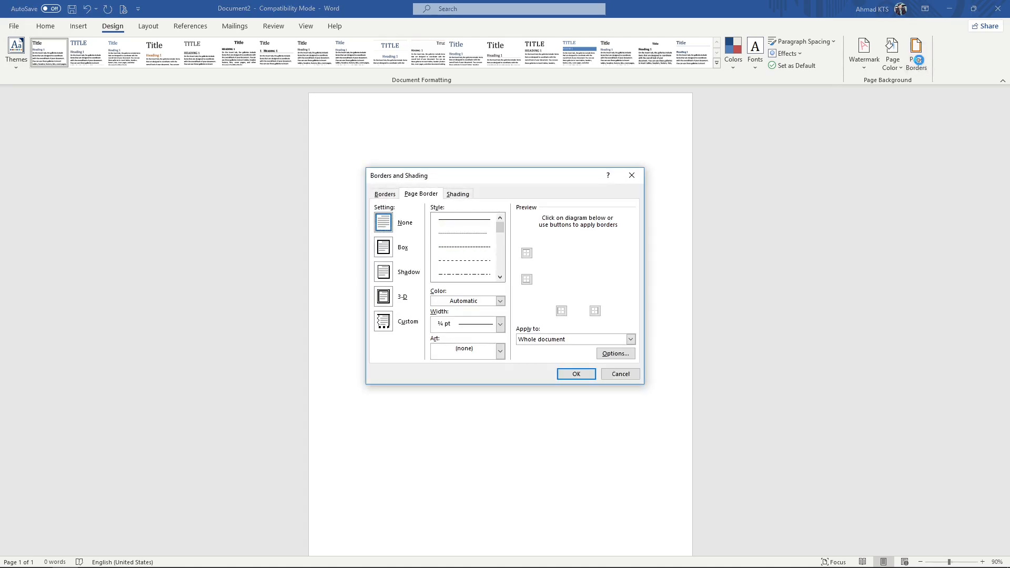
click(499, 281)
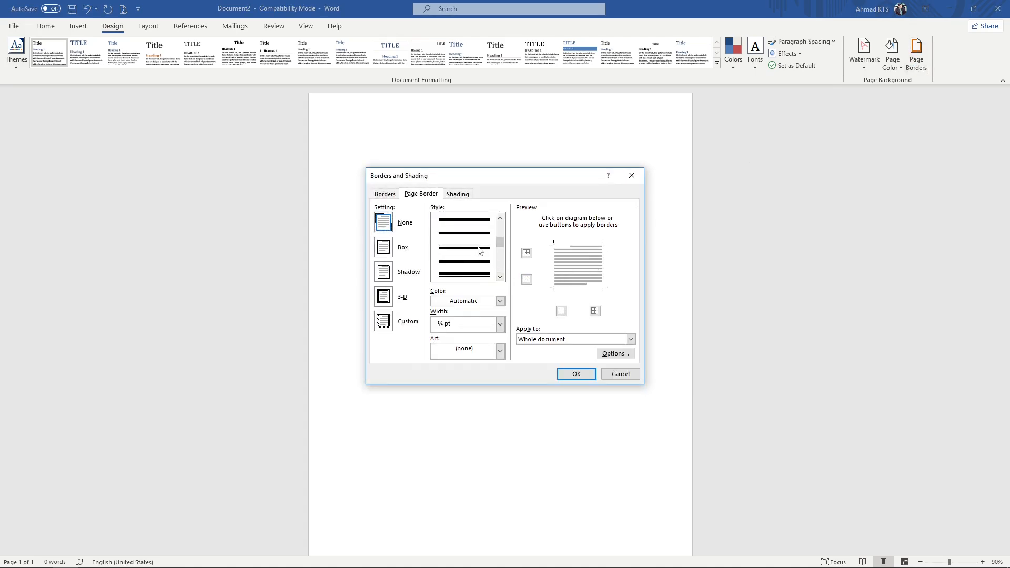
click(480, 251)
click(497, 303)
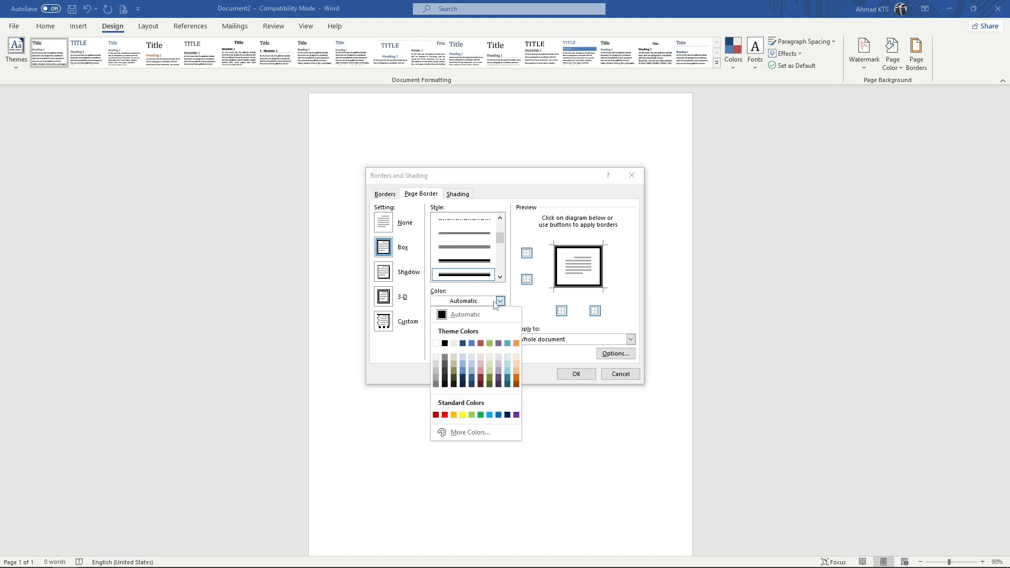
click(508, 415)
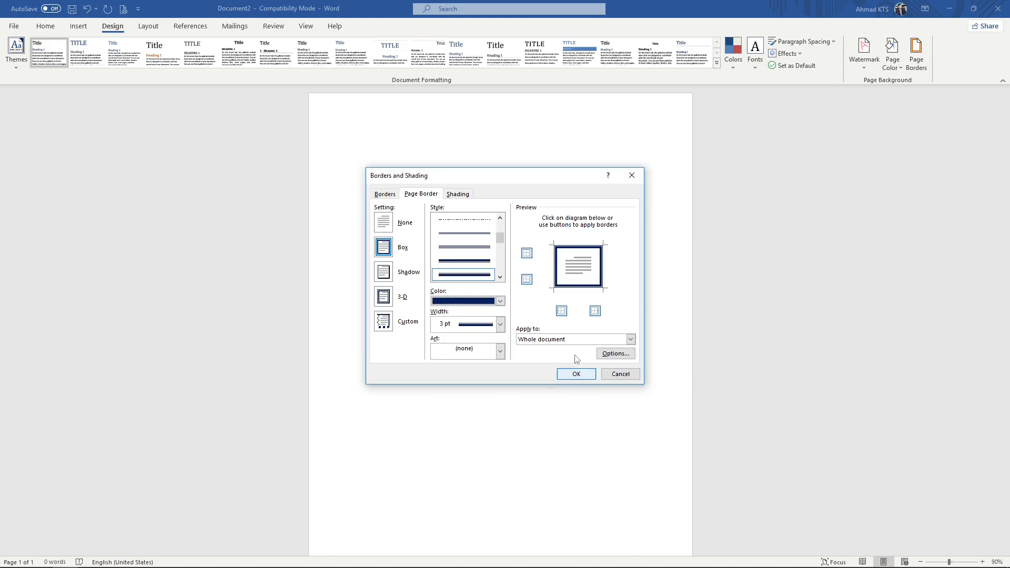
Set the page border's top, left, right and bottom margins to 12 pt from the edge of the page and apply the border
click(604, 352)
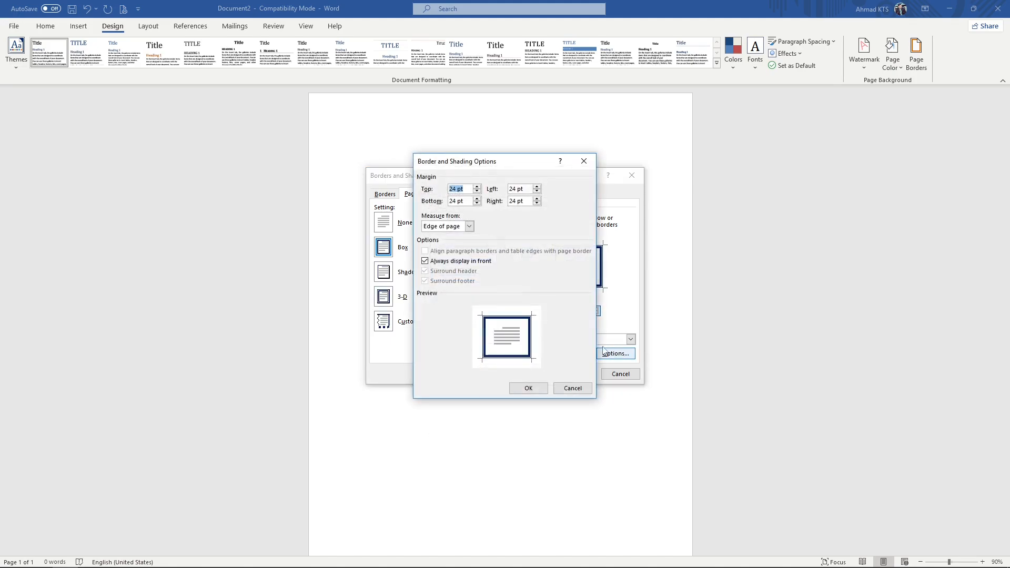
click(477, 192)
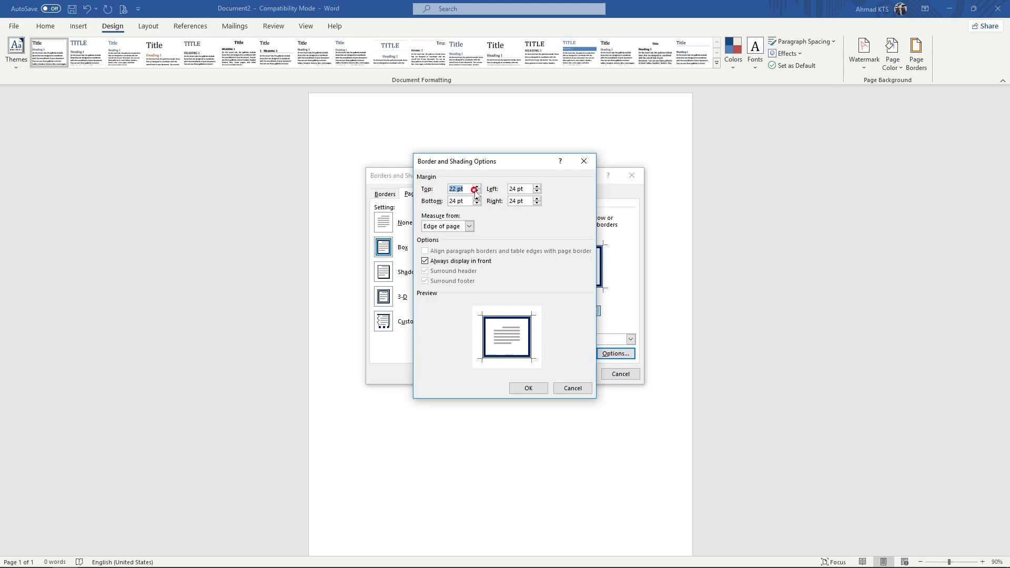
click(477, 192)
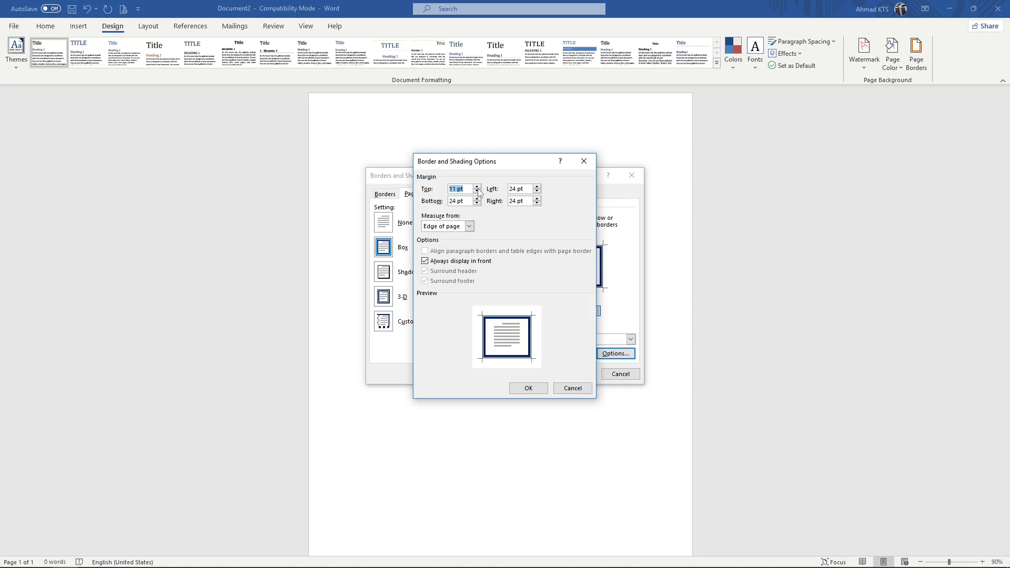
click(477, 186)
click(537, 192)
click(537, 192)
click(537, 192)
click(537, 204)
click(537, 204)
click(537, 204)
click(538, 204)
click(537, 203)
click(537, 204)
click(538, 204)
click(538, 203)
click(537, 204)
click(476, 203)
click(478, 203)
click(478, 204)
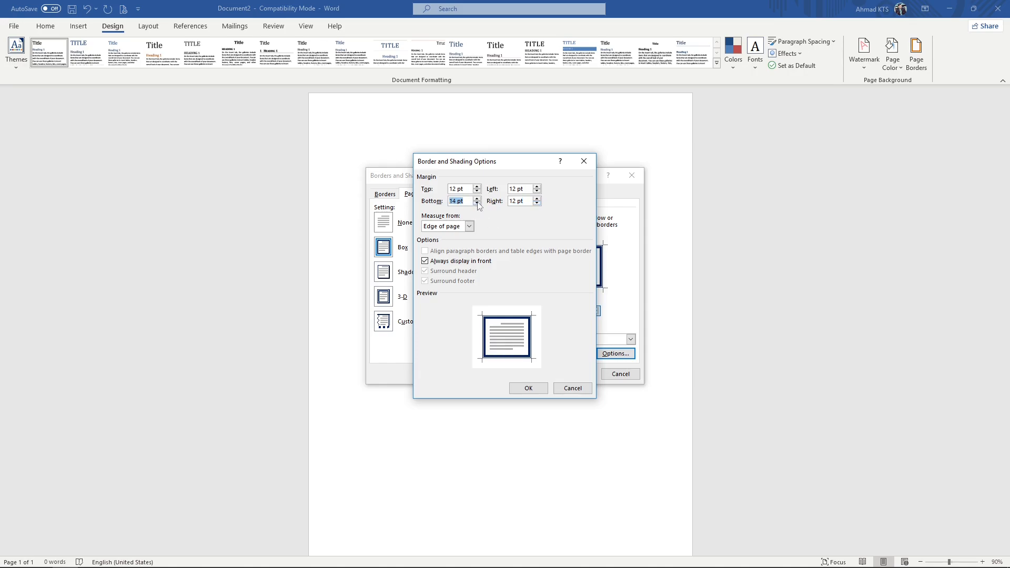
click(477, 203)
click(477, 203)
click(477, 204)
click(530, 388)
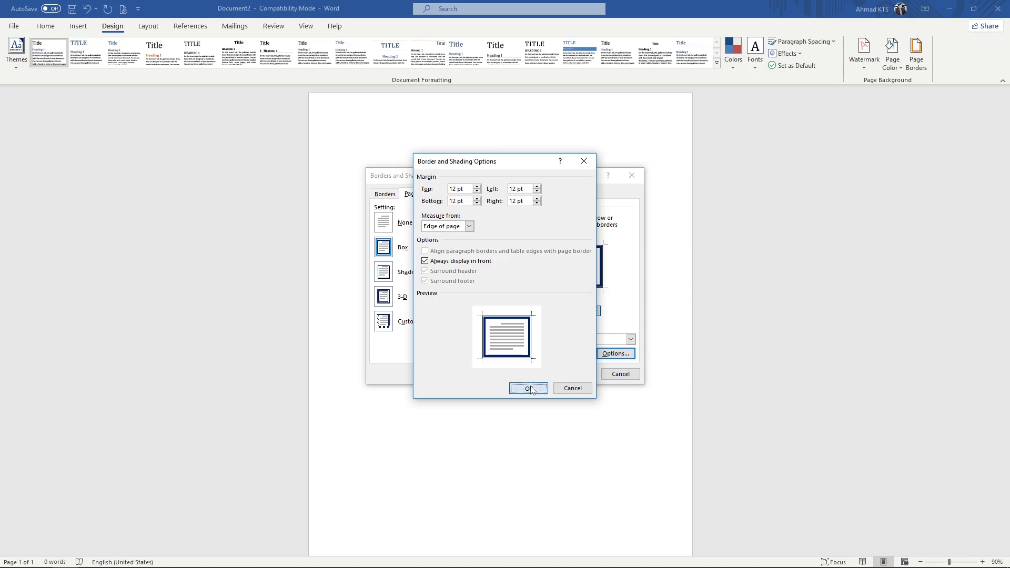
click(576, 374)
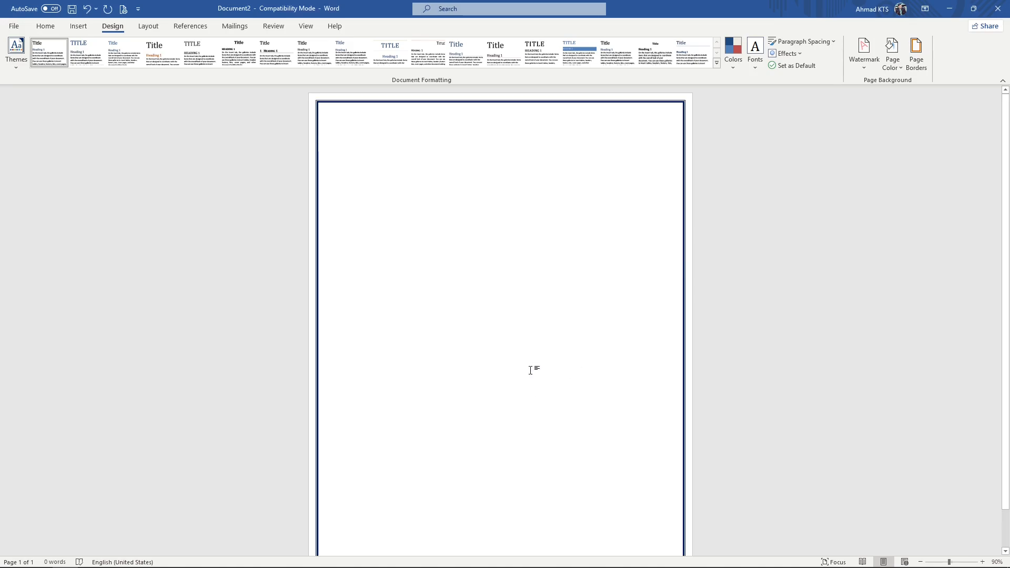
Insert the corner ornament with character code 006D from the 12Akruti Image font at the start of the page
scroll(483, 364, down, 2)
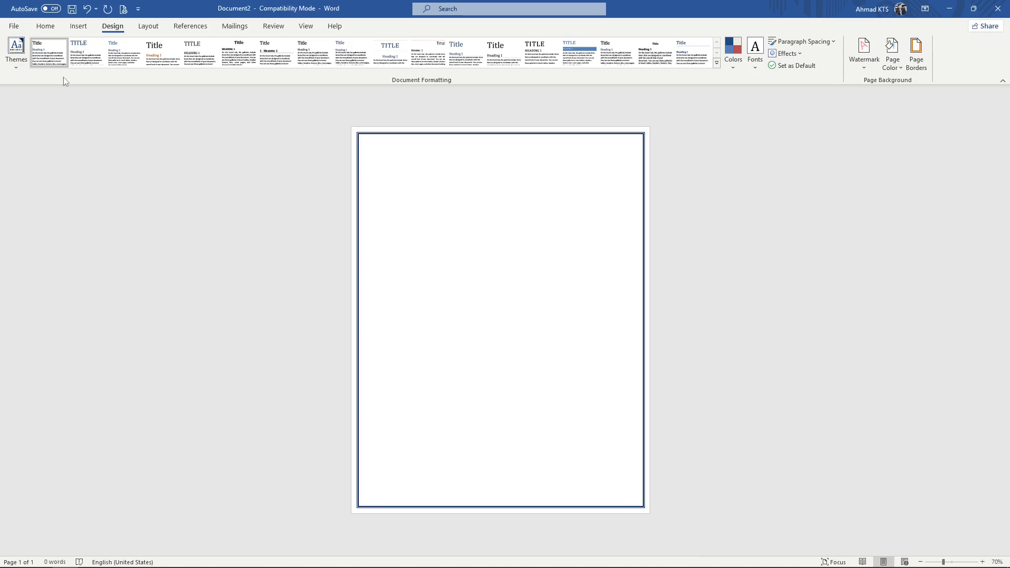
click(74, 28)
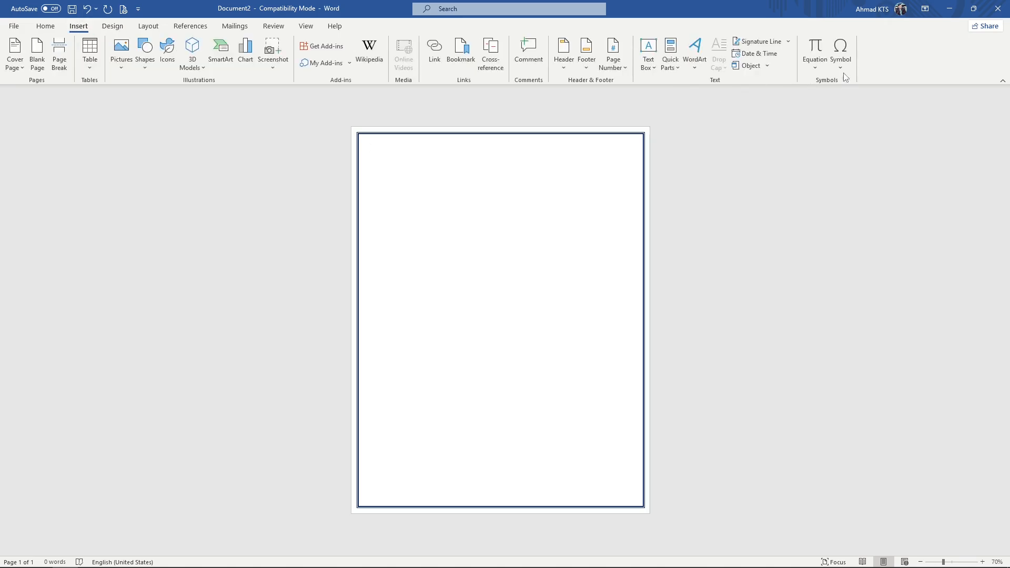
click(842, 59)
click(853, 149)
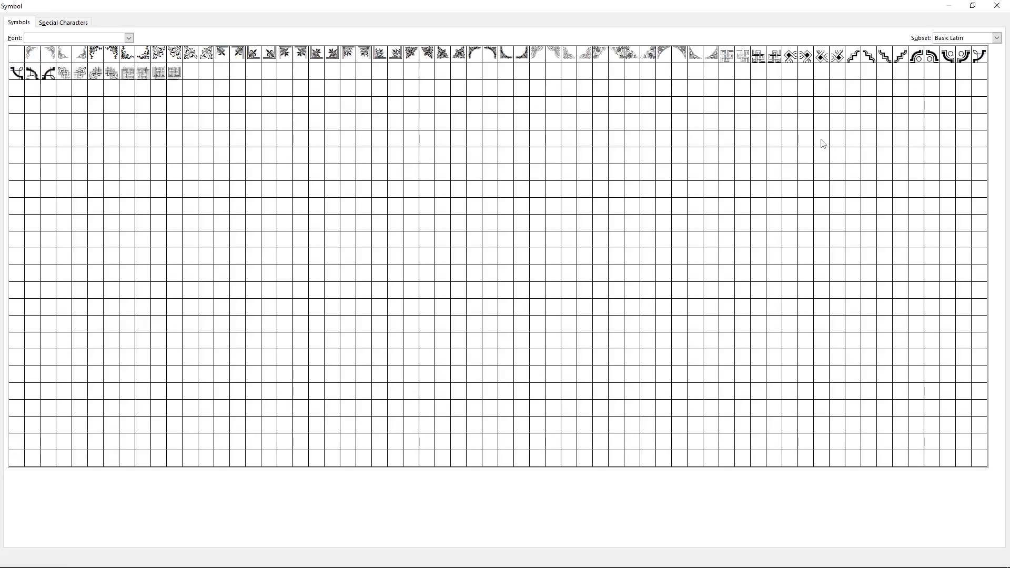
click(973, 5)
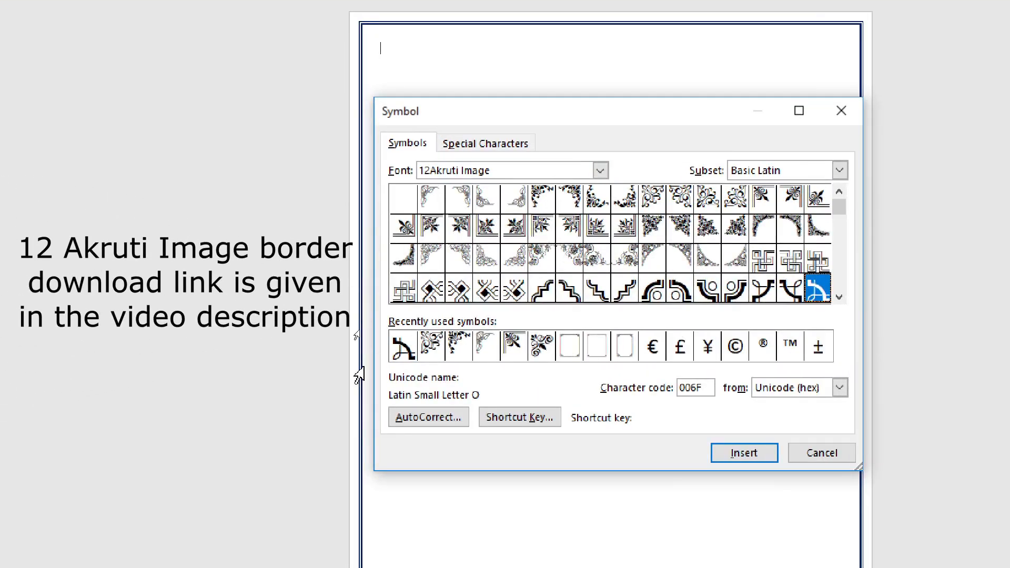
click(600, 170)
click(531, 212)
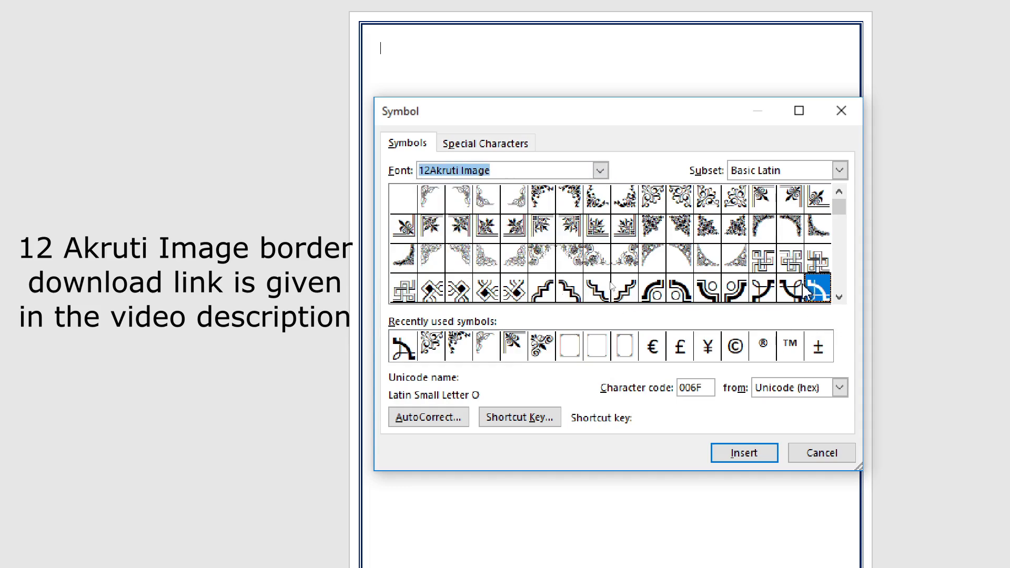
click(801, 291)
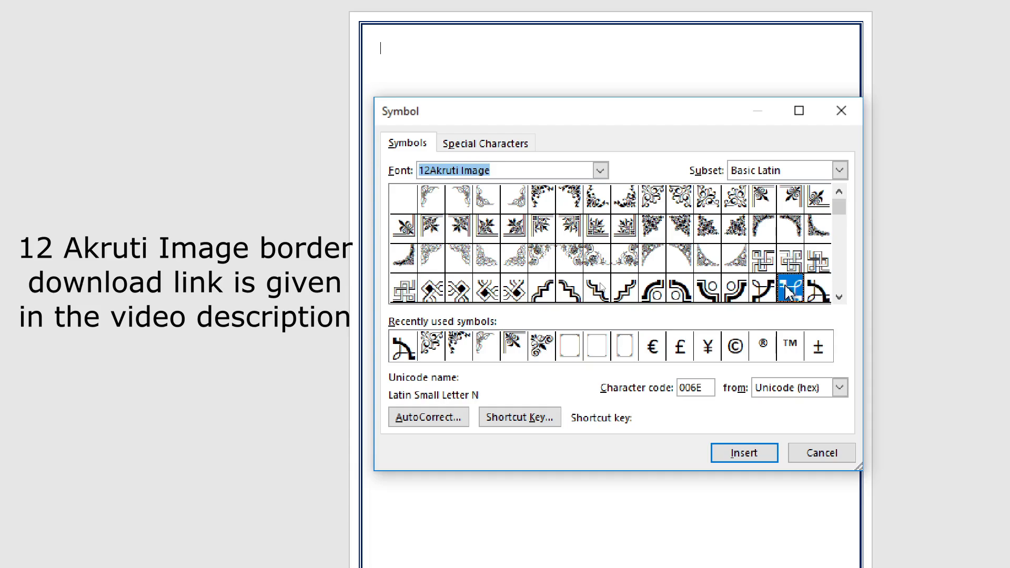
click(760, 294)
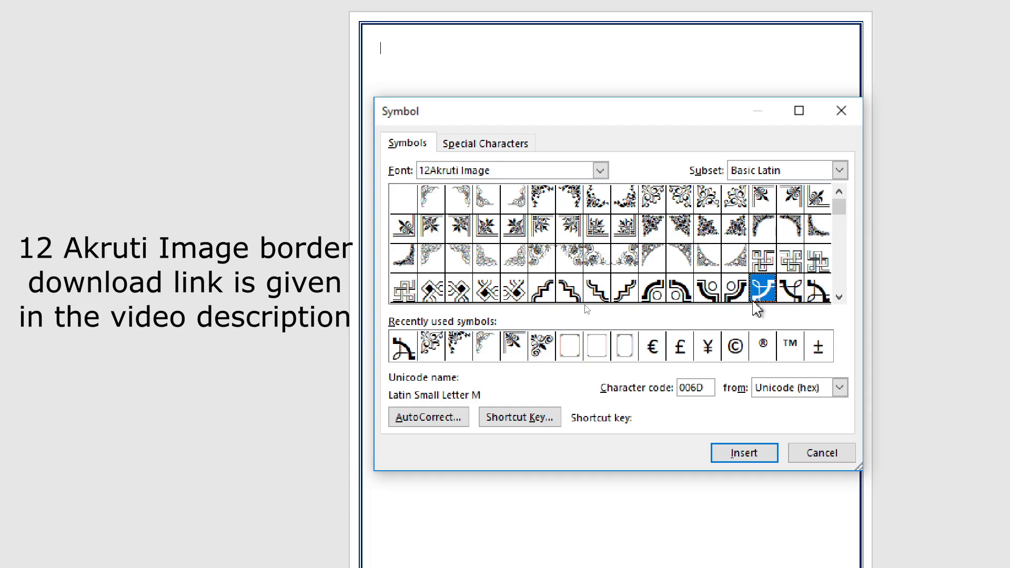
click(759, 455)
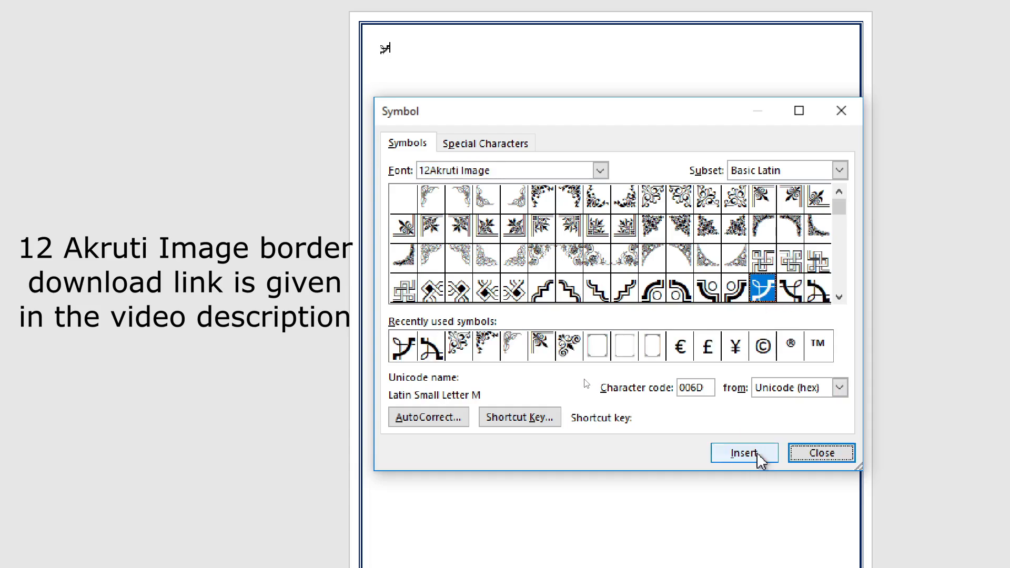
click(805, 452)
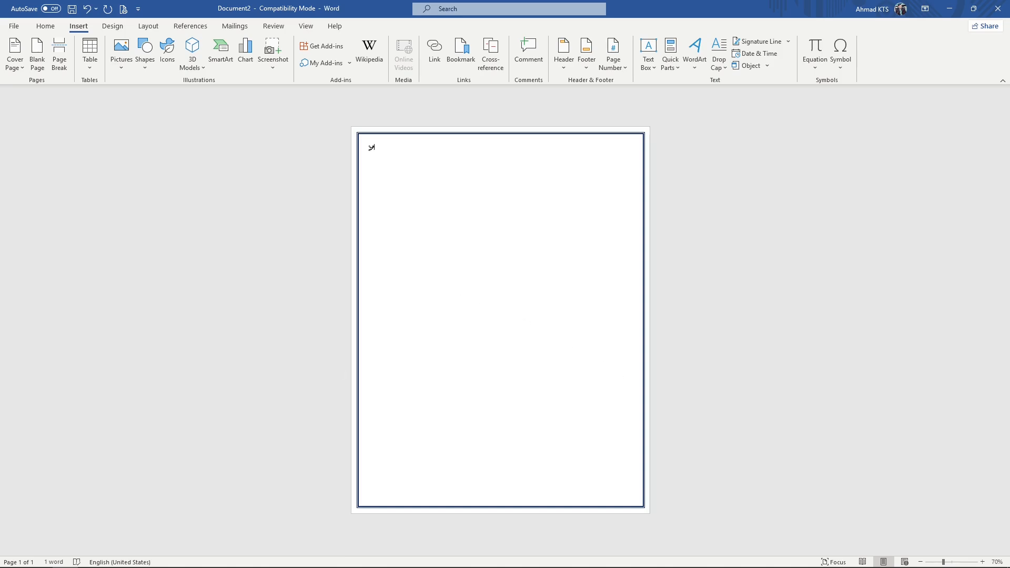
Convert the inserted ornament to black WordArt and set its text wrapping to In Front of Text
mouse_move(149, 567)
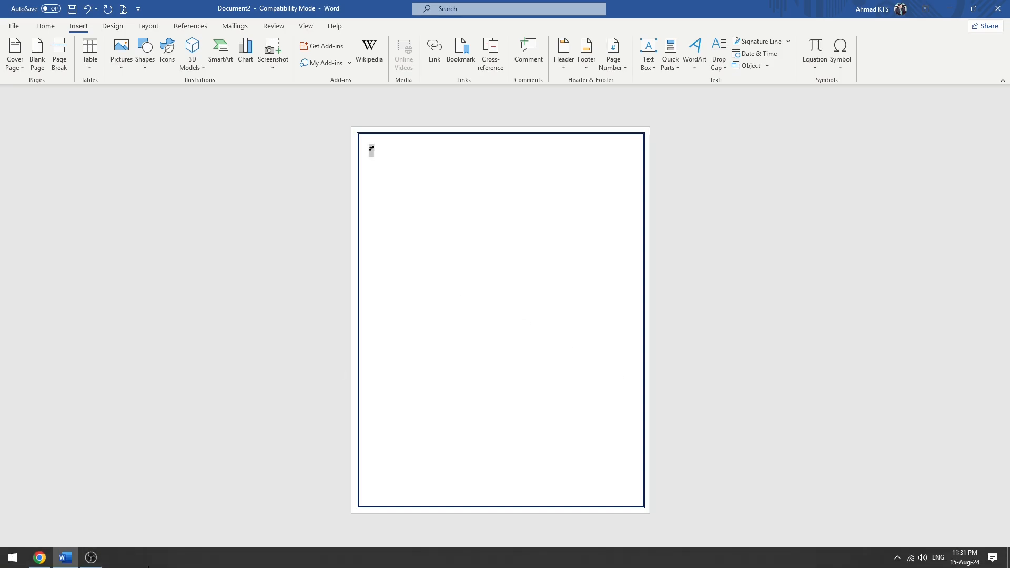
click(703, 69)
click(697, 91)
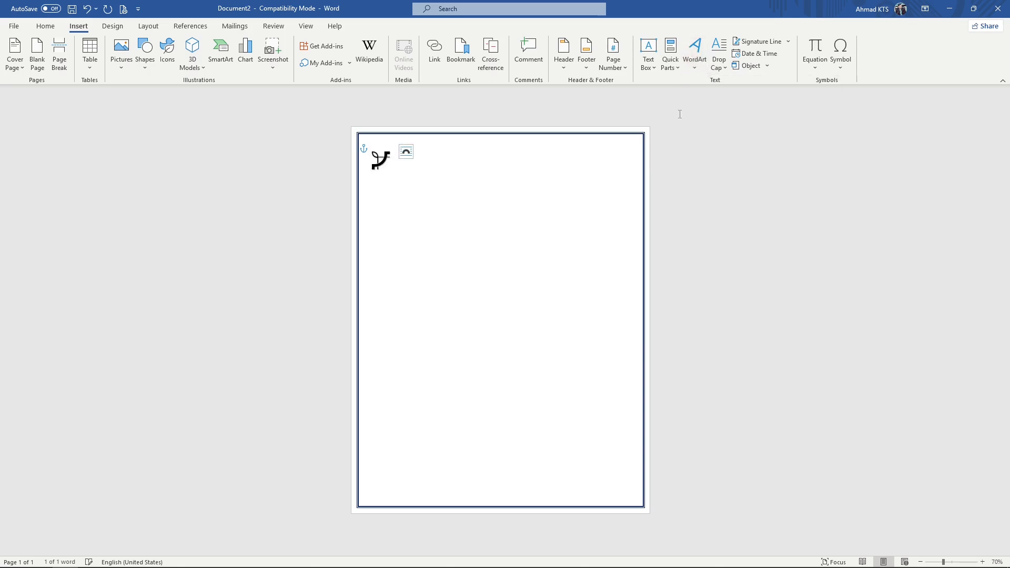
double_click(391, 170)
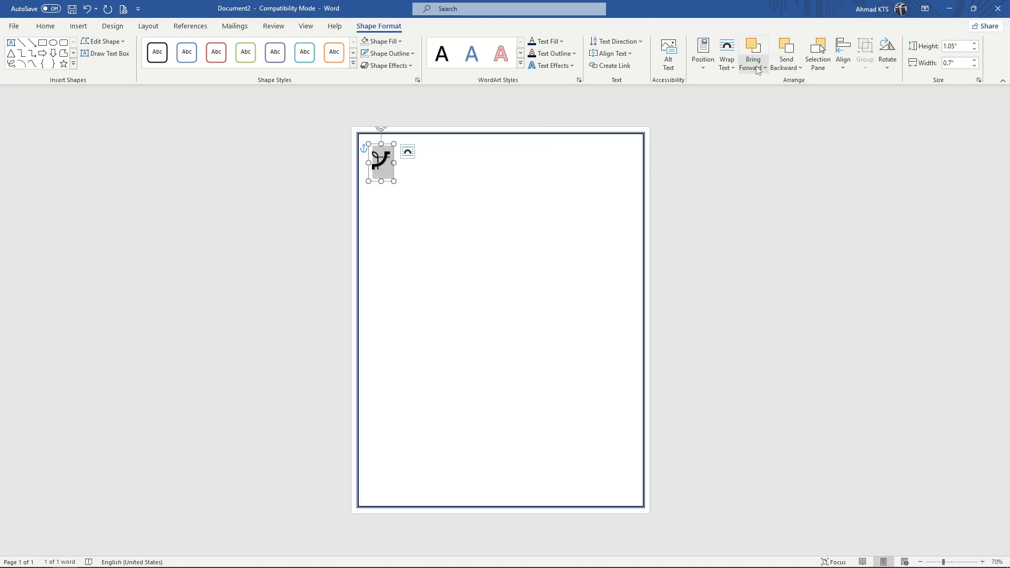
click(727, 60)
click(735, 172)
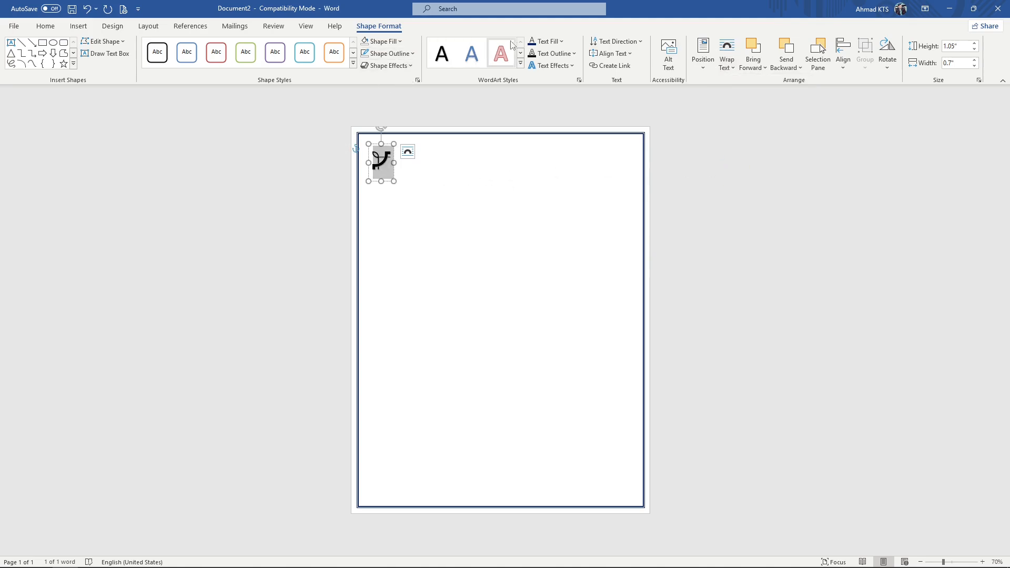
Fill the ornament with standard dark blue and enlarge its font size to 110
click(548, 41)
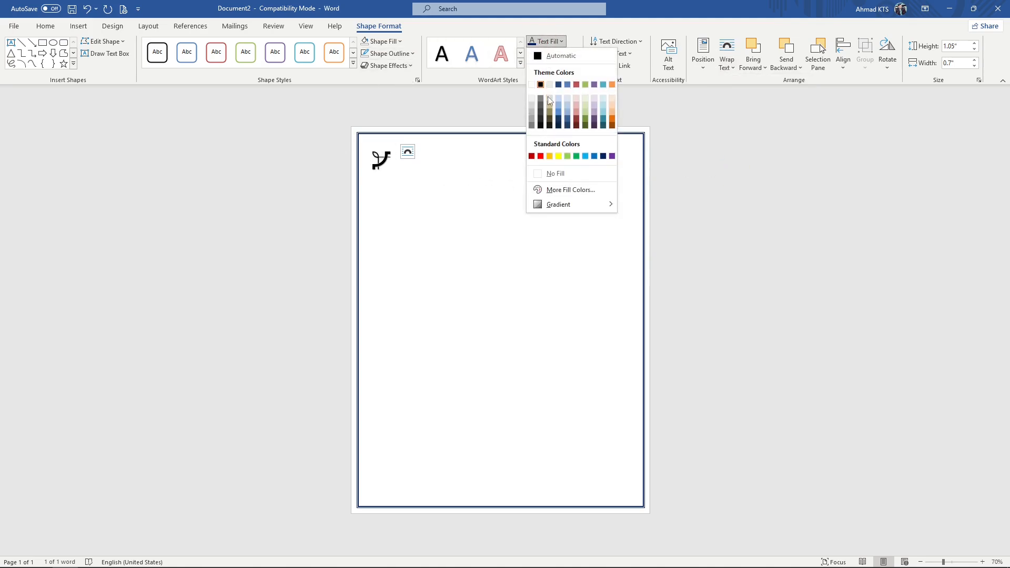
click(604, 157)
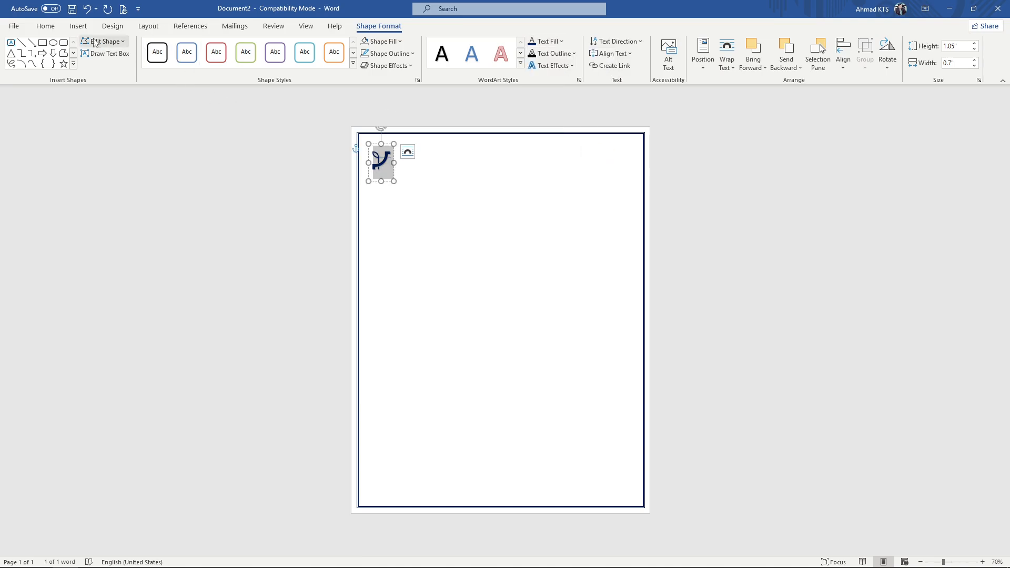
click(45, 26)
click(180, 46)
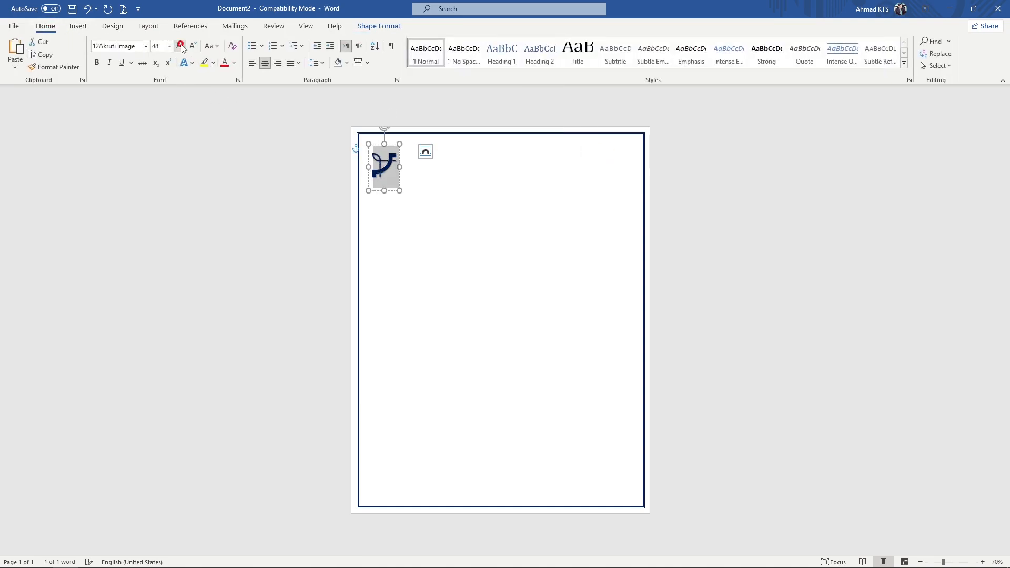
click(180, 46)
click(181, 45)
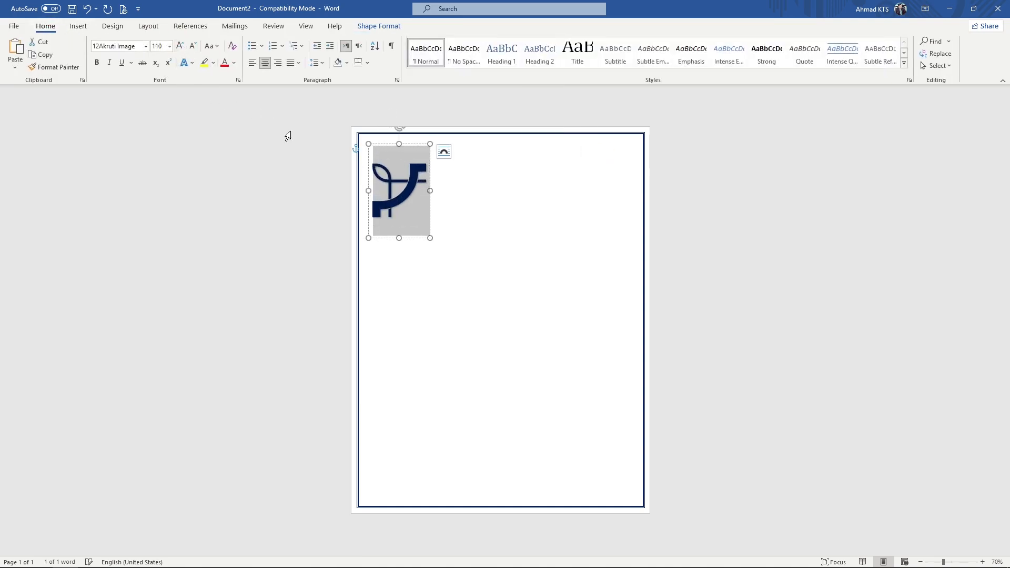
Widen the ornament's text box slightly and move it so the ornament fits the border's upper-left corner
click(432, 237)
click(480, 228)
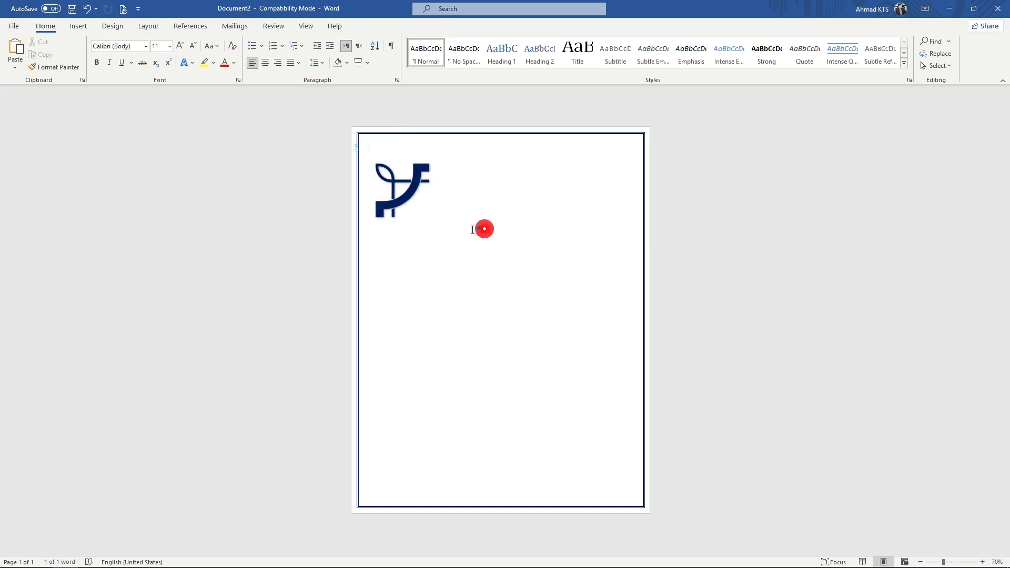
click(403, 175)
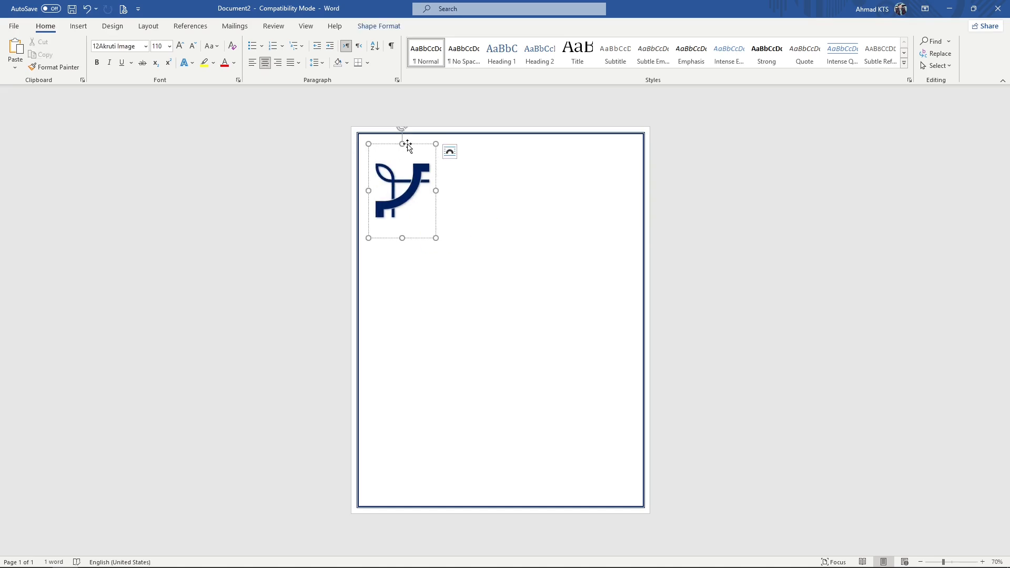
drag(408, 146, 391, 114)
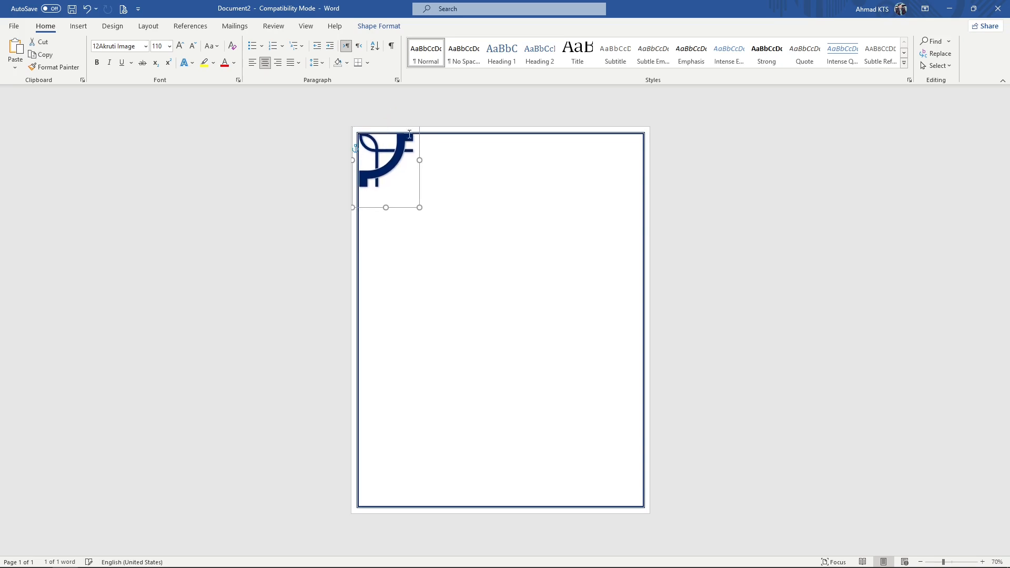
key(ctrl+z)
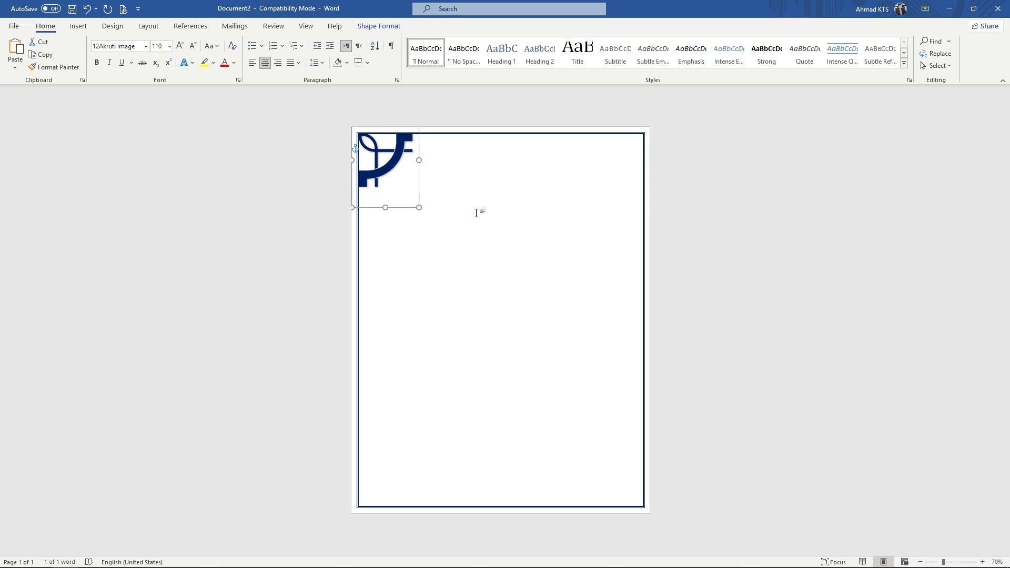
Duplicate the corner ornament and place the copy in the upper middle of the page
click(464, 228)
click(383, 170)
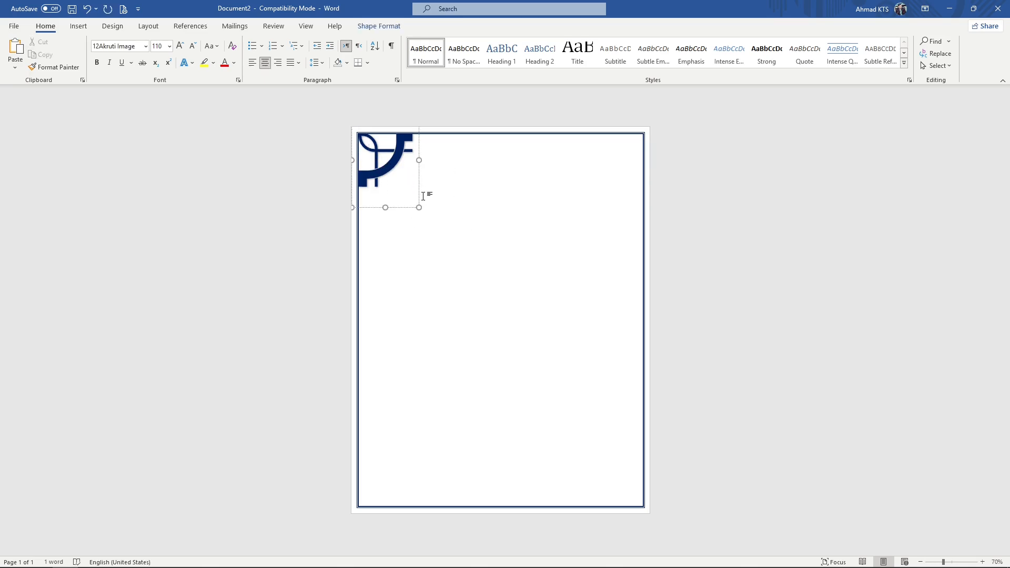
drag(419, 198, 496, 248)
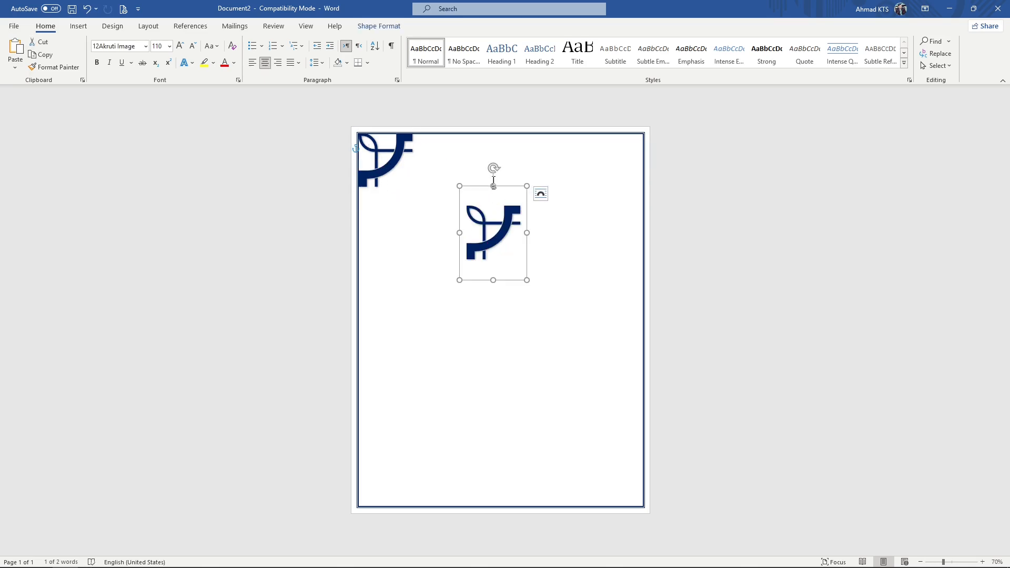
Rotate the copied ornament 90 degrees clockwise and fit it precisely into the border's upper-right corner
drag(494, 168, 551, 232)
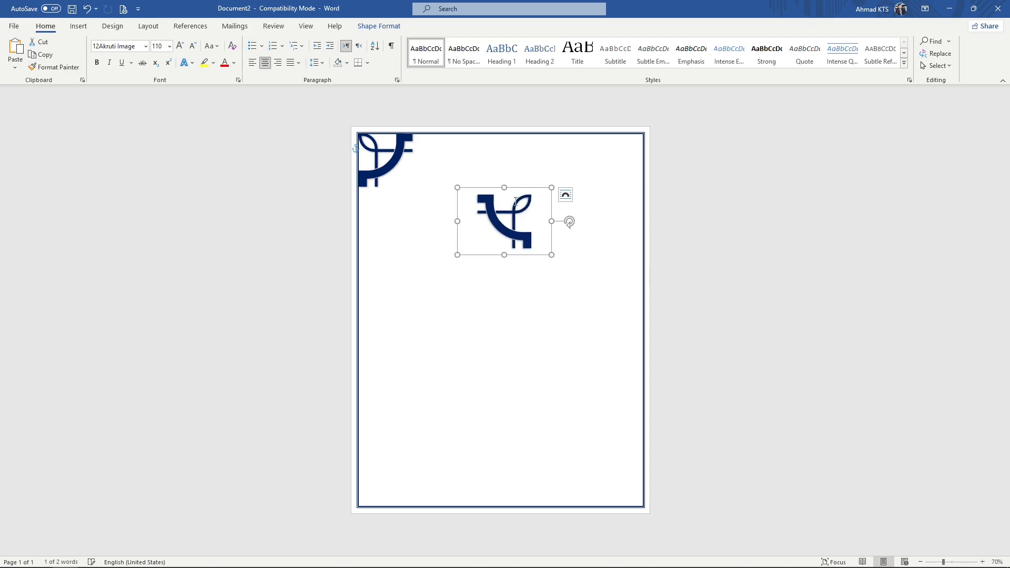
drag(514, 189, 624, 130)
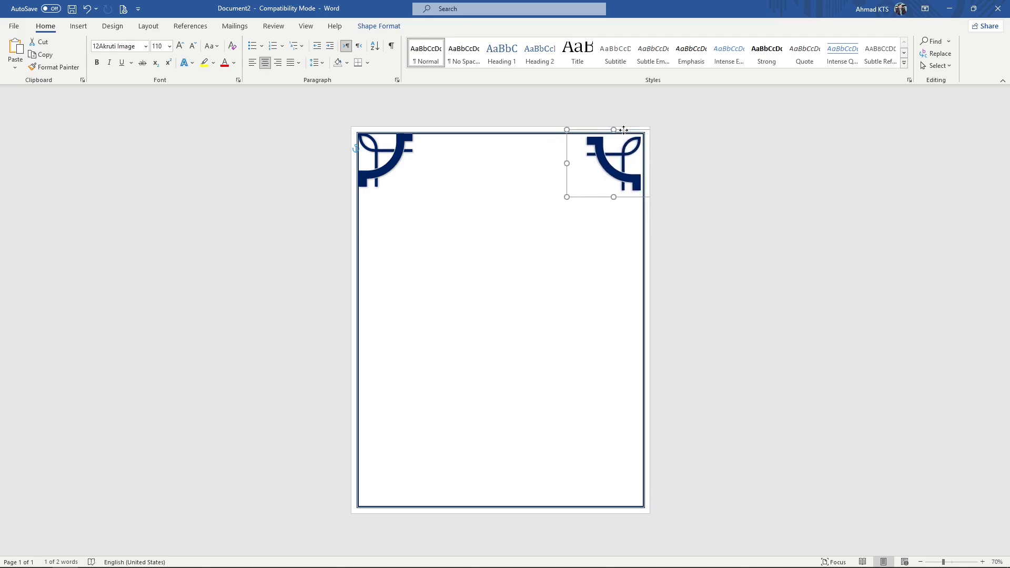
key(Right)
key(Right)
key(Up)
key(Up)
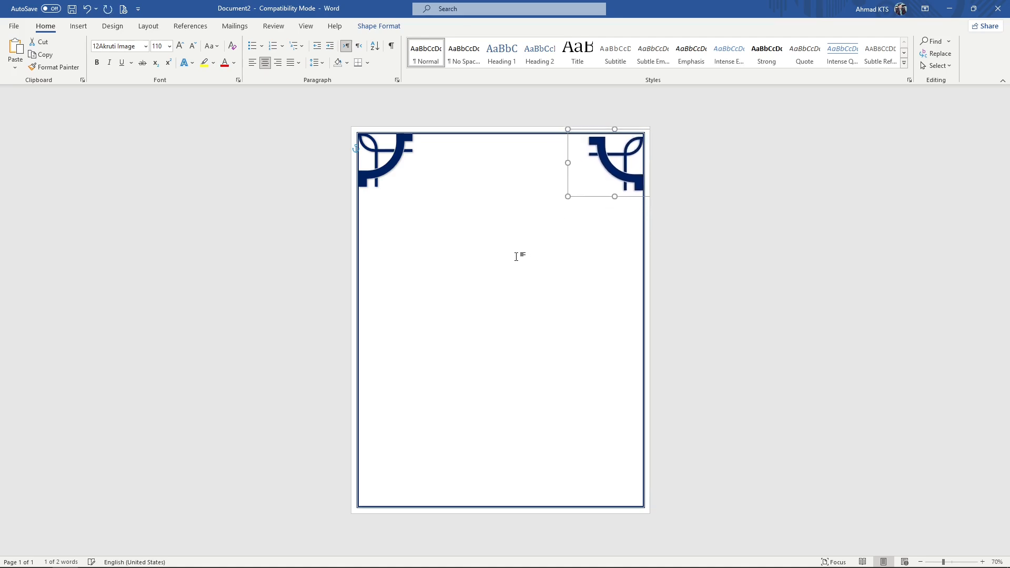
key(Up)
key(Up)
key(Right)
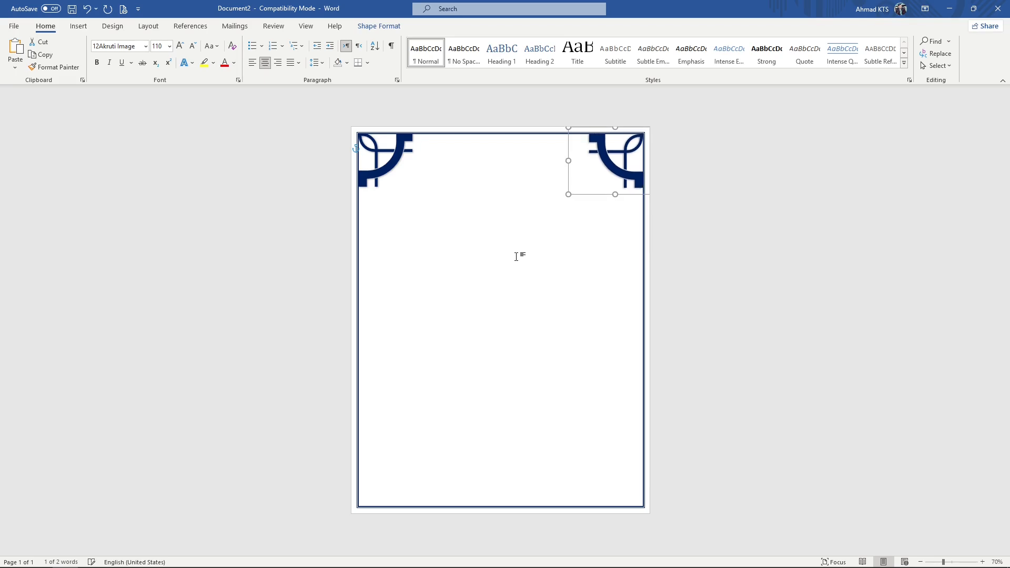
click(451, 322)
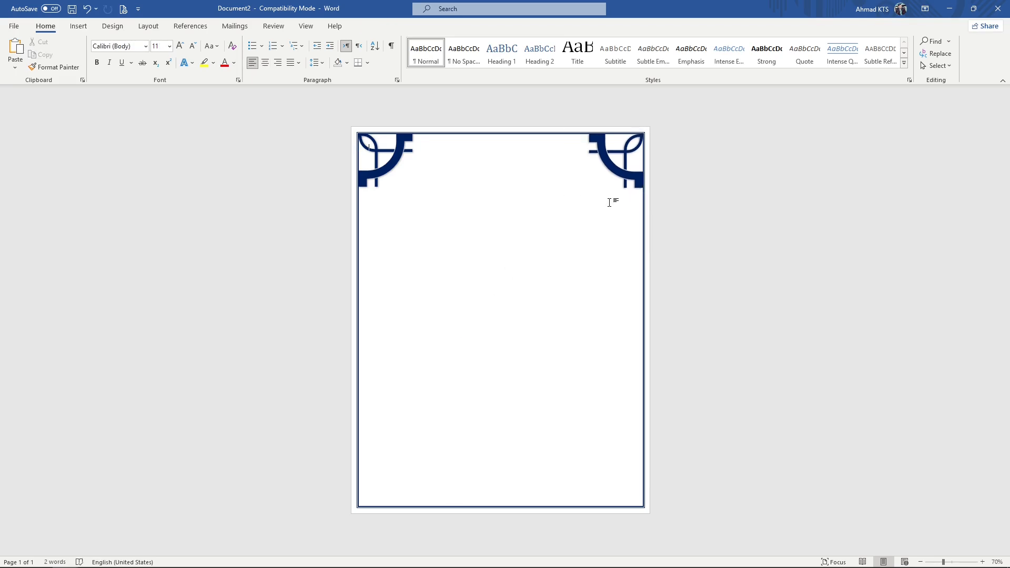
Duplicate the upper-right ornament into the middle of the page and rotate the copy 180 degrees
key(ctrl+z)
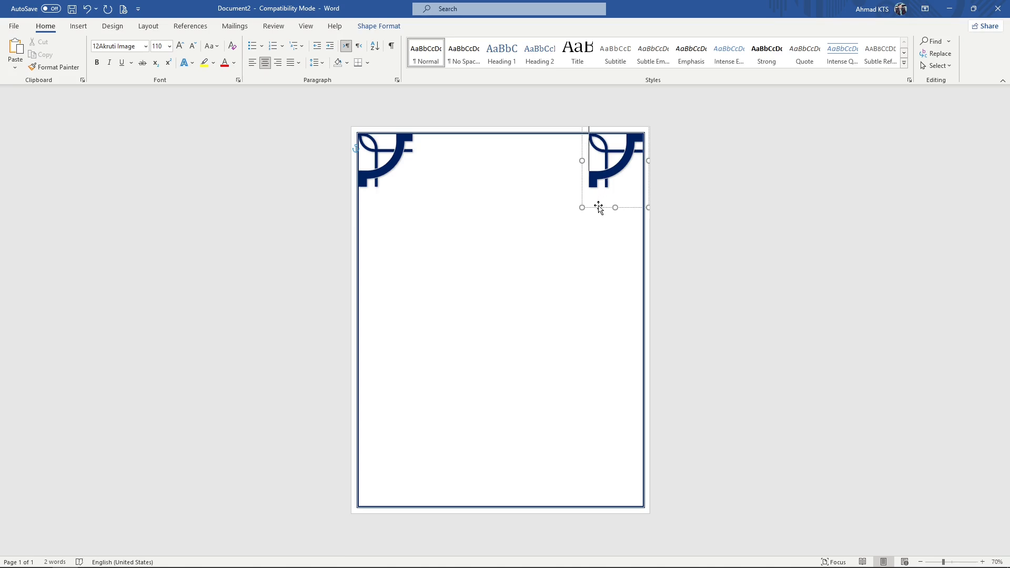
drag(580, 248, 518, 305)
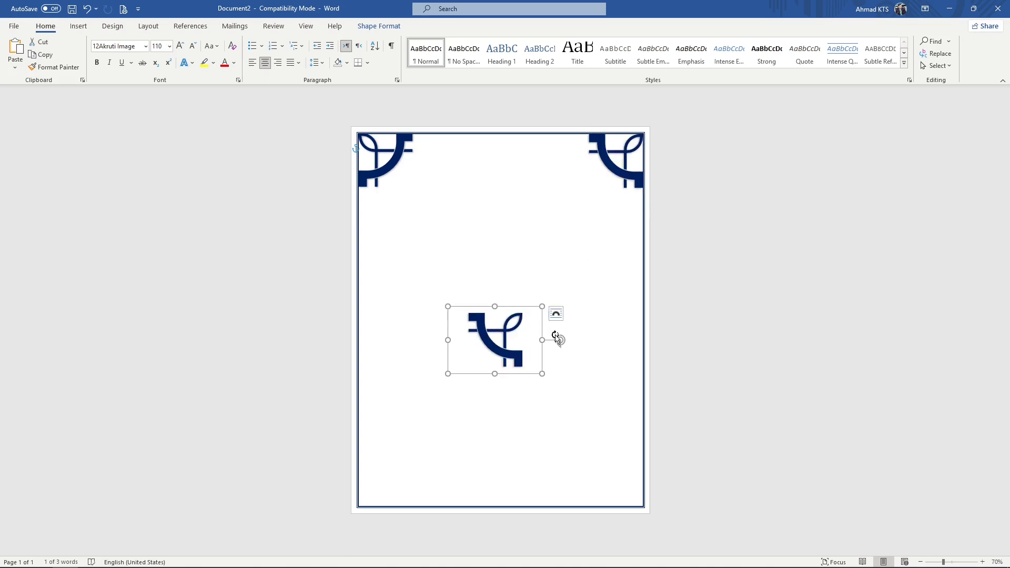
drag(559, 340, 365, 345)
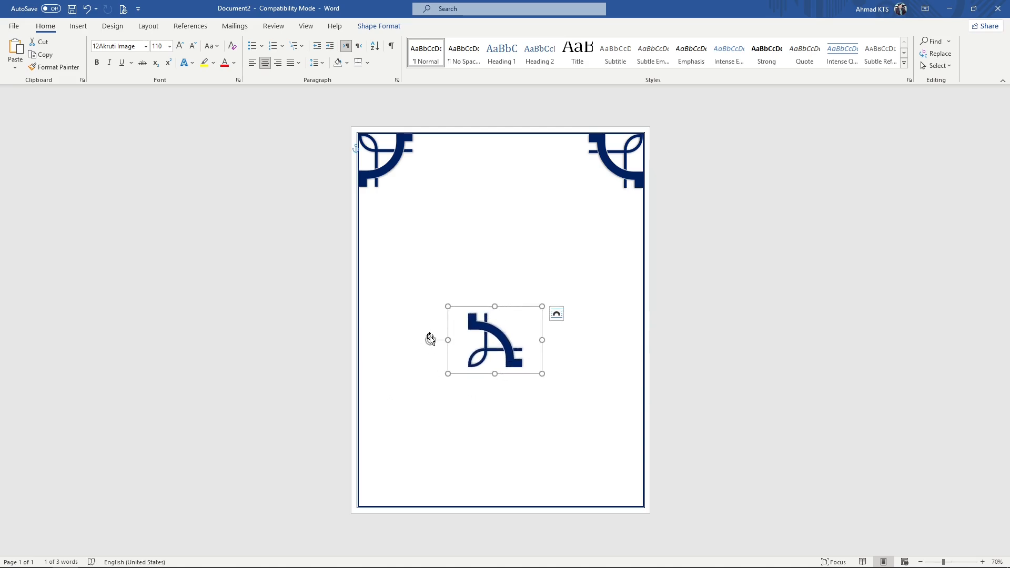
drag(430, 339, 428, 338)
Move the ornament from the middle of the page into the border's lower-left corner and align it with the frame
drag(506, 308, 398, 444)
key(Left)
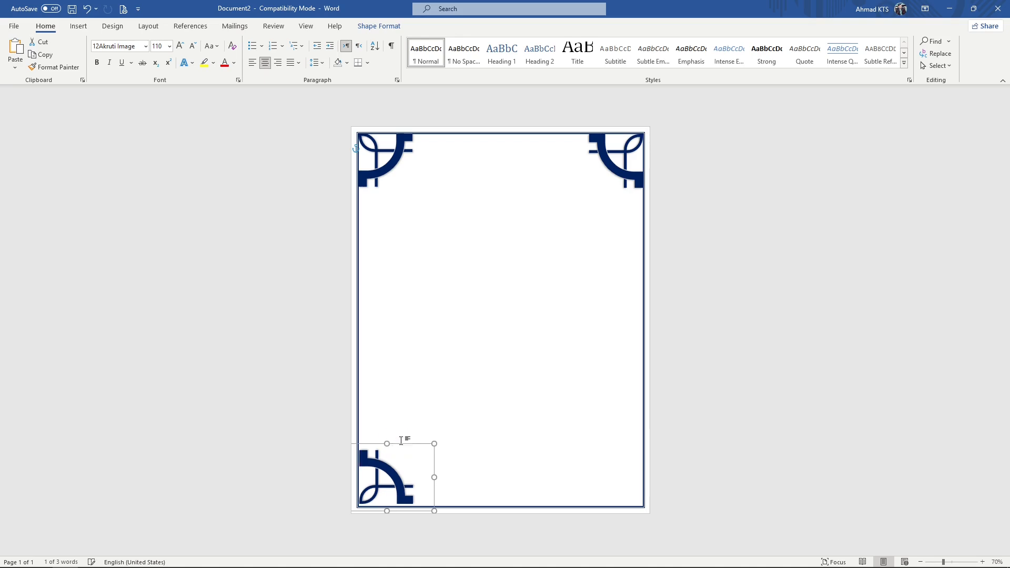
key(Down)
key(Left)
key(Down)
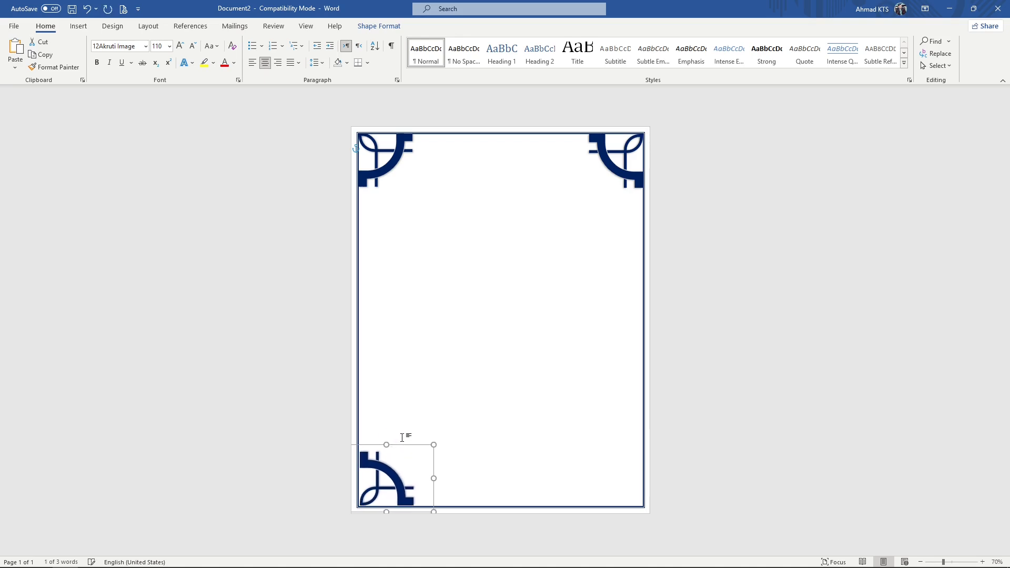
key(Left)
key(Down)
key(Left)
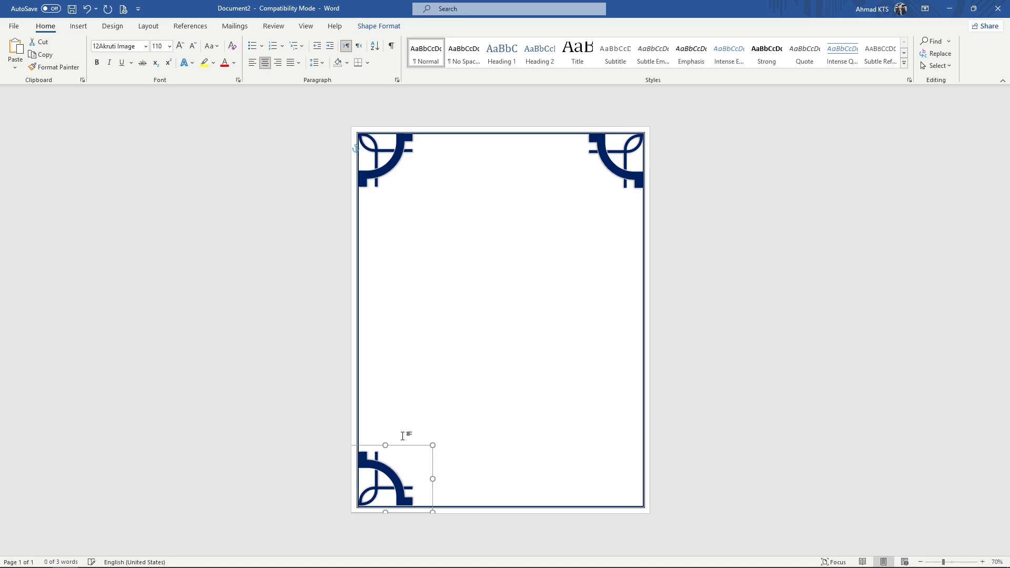
key(Down)
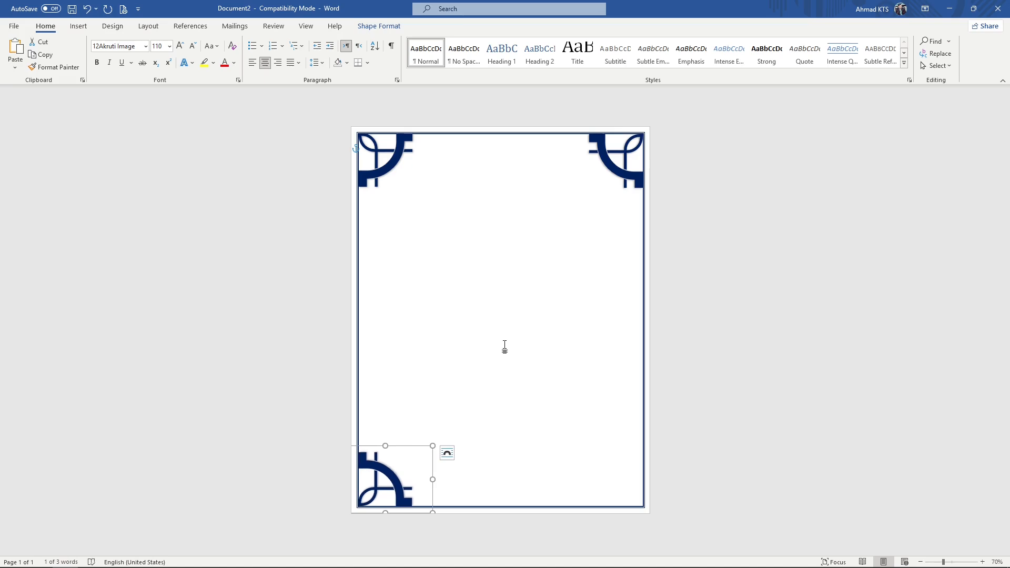
click(505, 346)
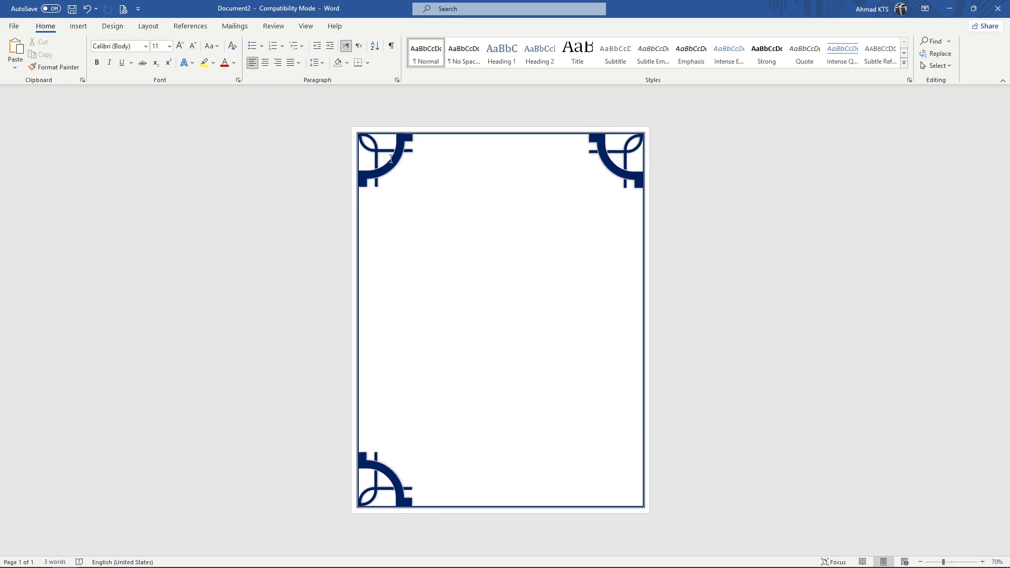
Duplicate the upper-left corner ornament onto the blank page area and rotate the copy 180 degrees
click(391, 159)
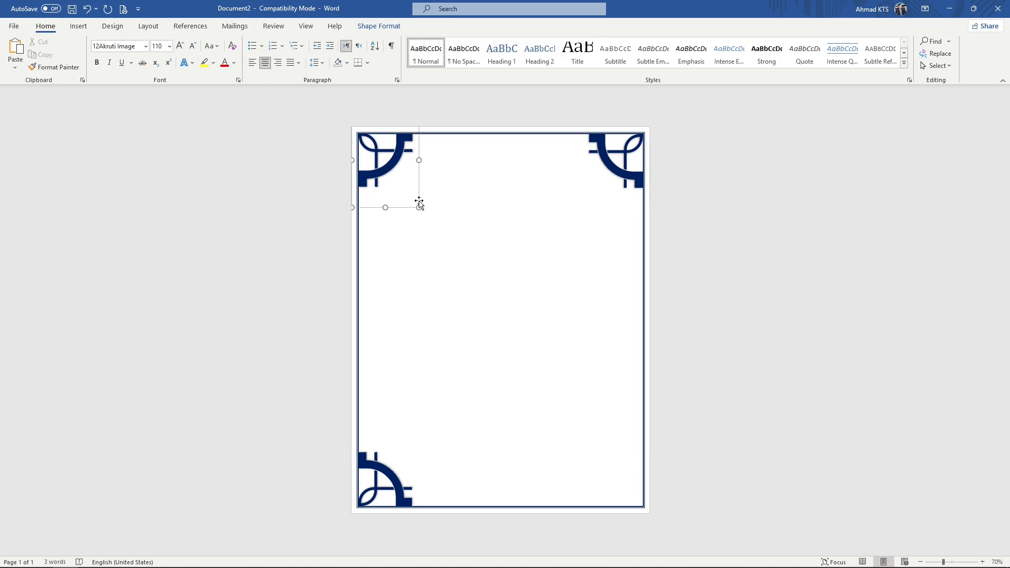
ctrl+drag(417, 203, 487, 254)
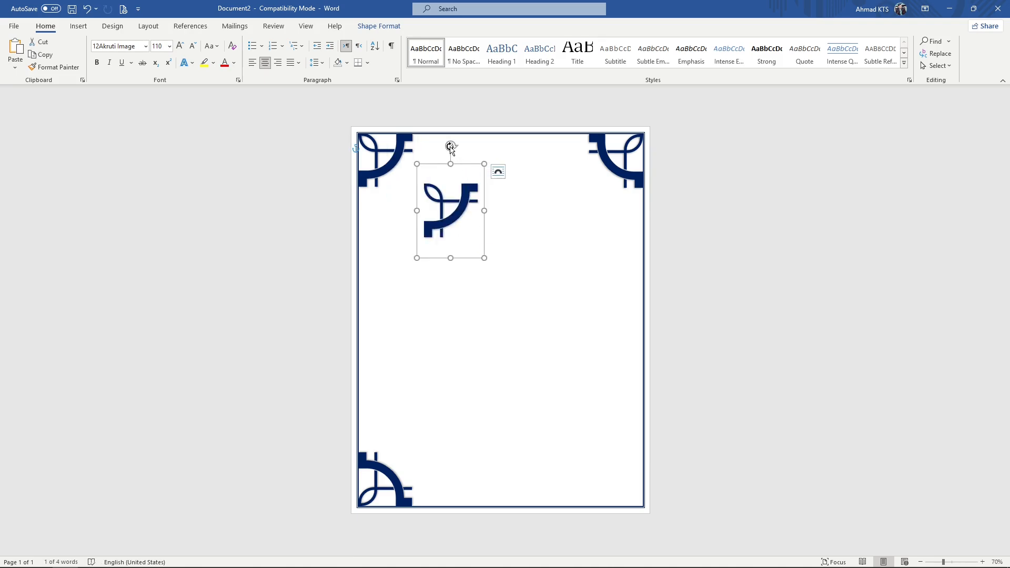
drag(451, 146, 454, 324)
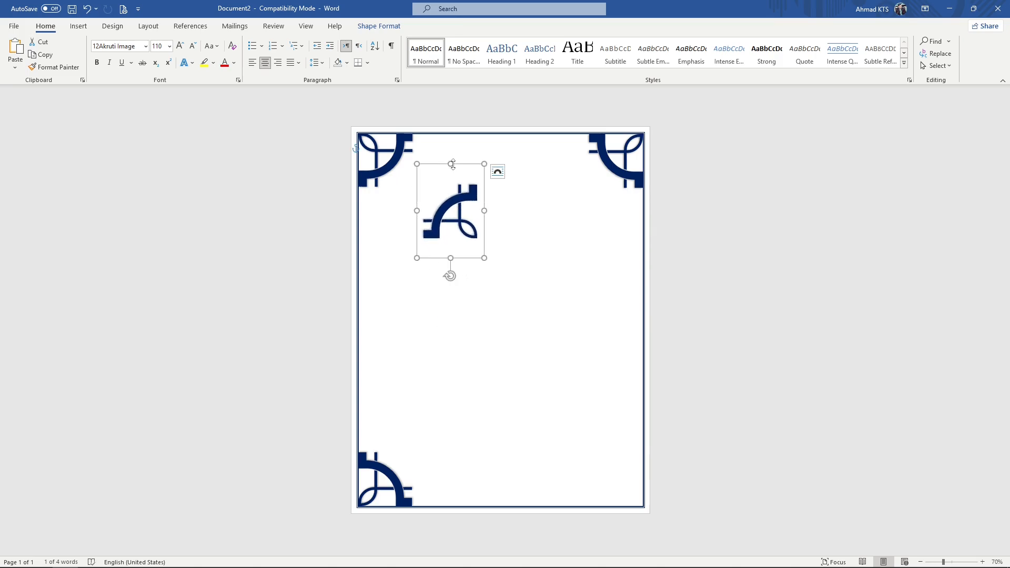
Move the rotated copy into the border's lower-right corner and align it with the frame
drag(457, 167, 623, 428)
key(ctrl+Right)
key(ctrl+Right)
key(ctrl+Down)
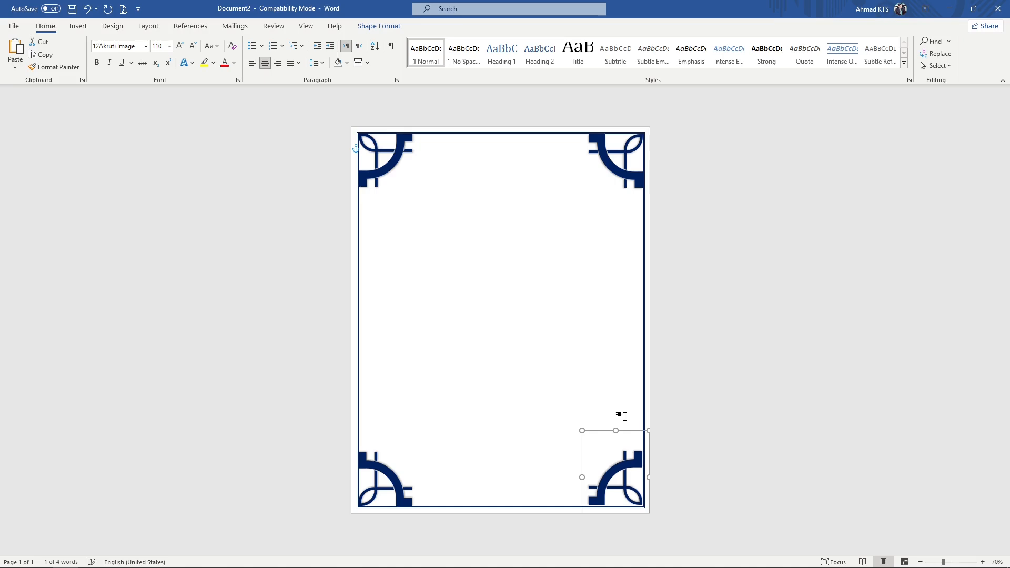
key(ctrl+Down)
key(ctrl+Right)
click(473, 258)
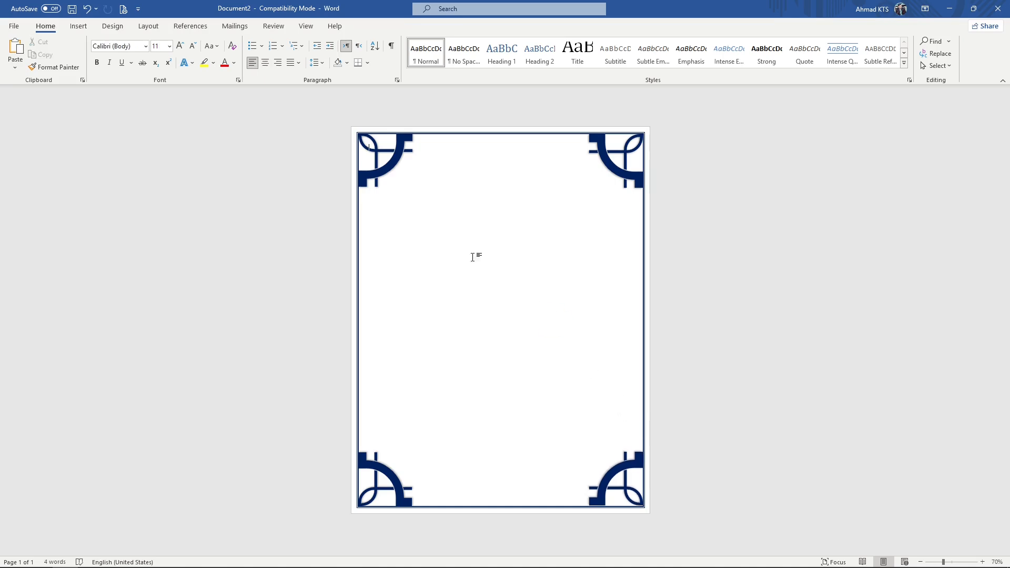
Draw a text box about 4.66" wide and 1.88" high between the two upper corner ornaments
click(78, 27)
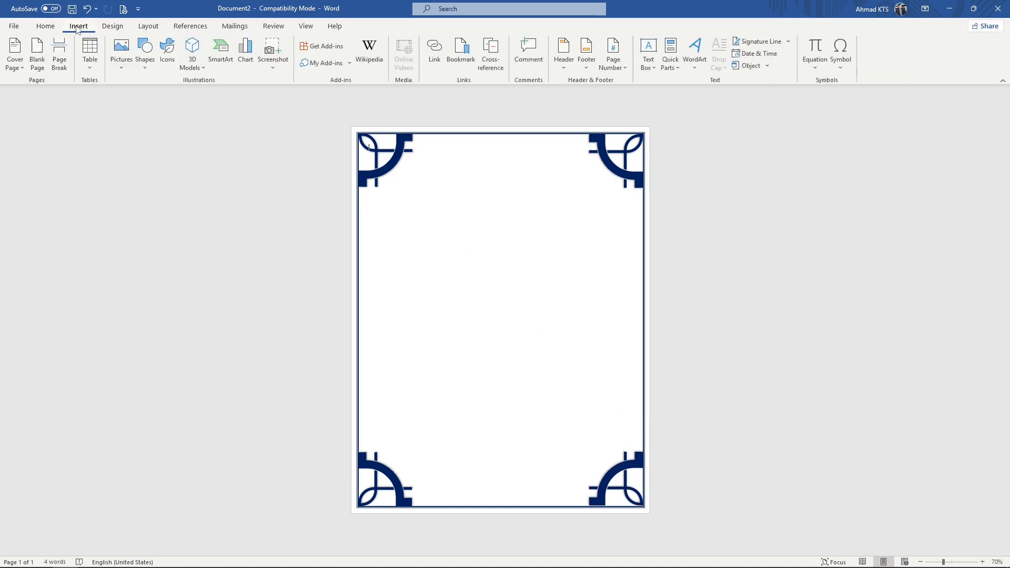
click(151, 68)
click(140, 95)
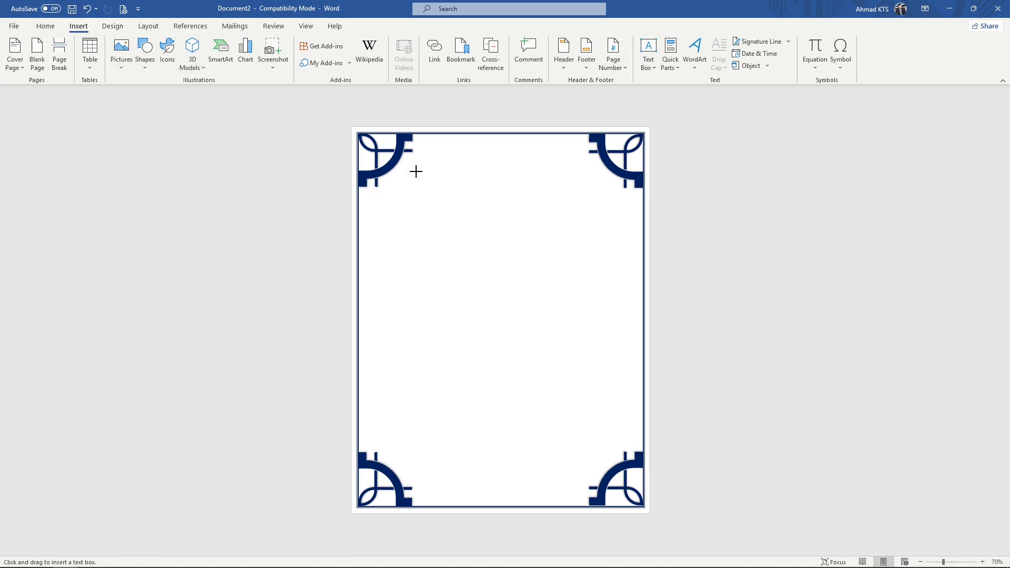
drag(416, 171, 583, 238)
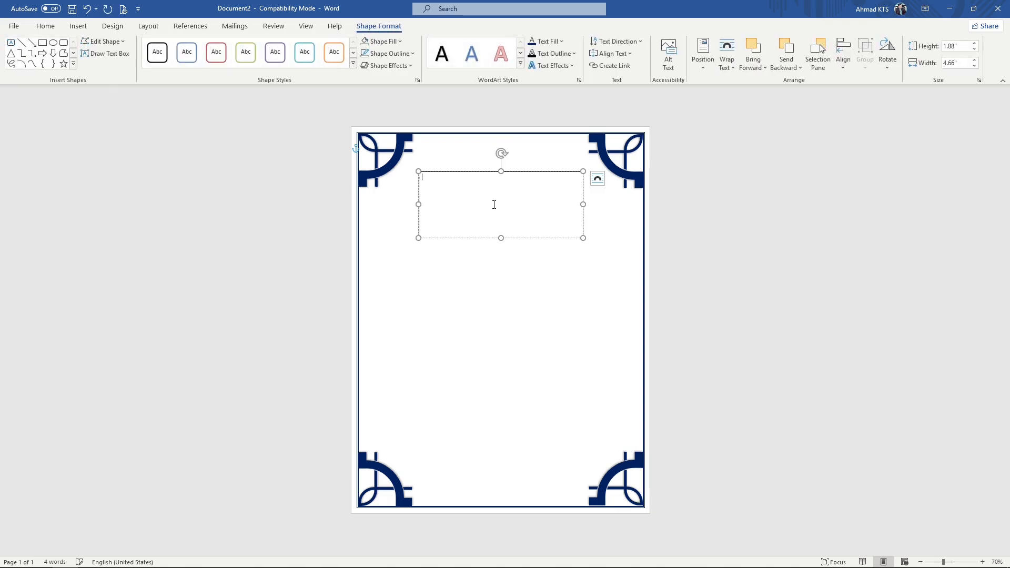
Enter the centred title "Assignment" in the text box in Times New Roman, size 36
click(46, 26)
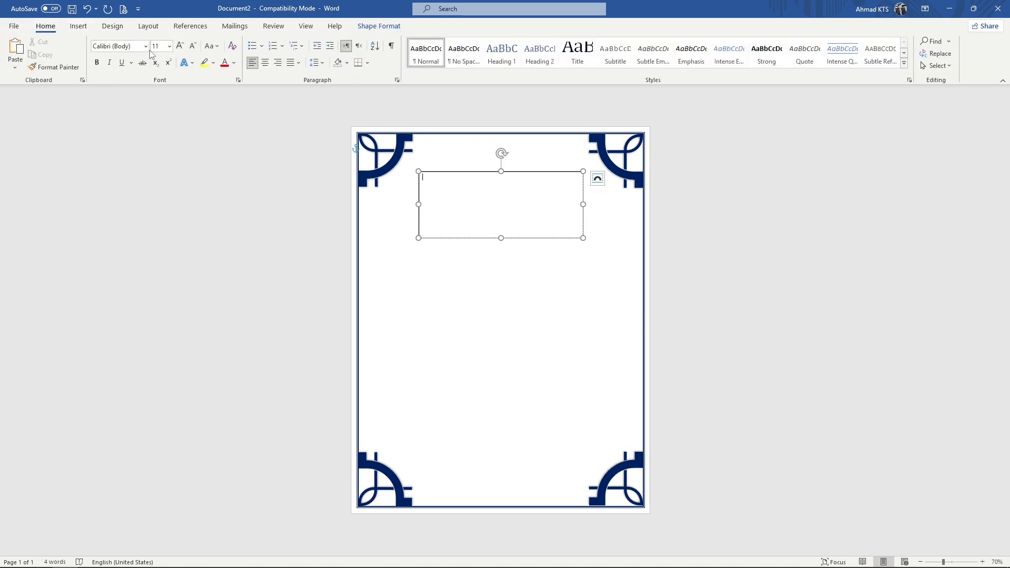
click(146, 46)
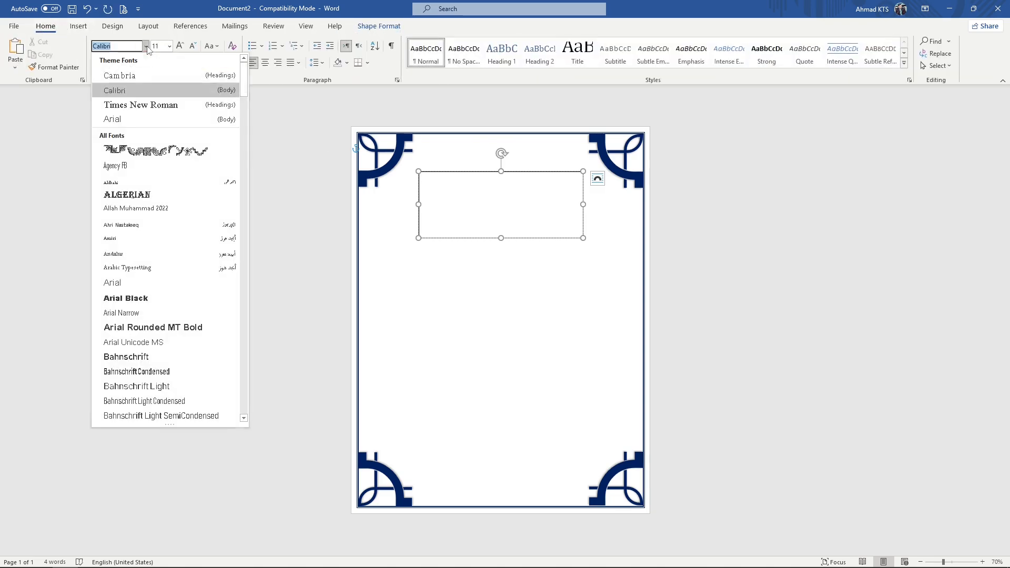
click(163, 111)
text(As)
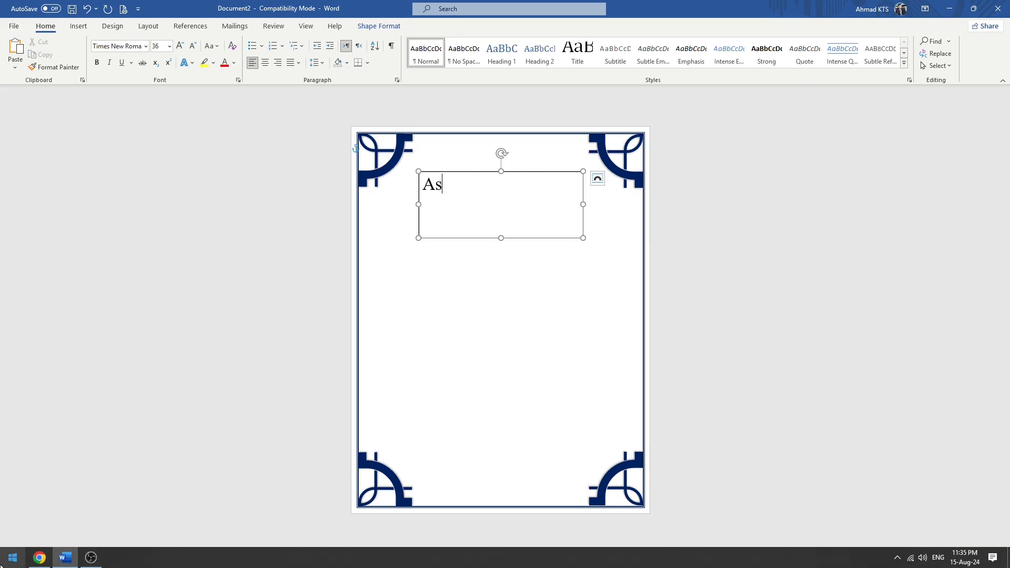
text(signment)
key(ctrl+a)
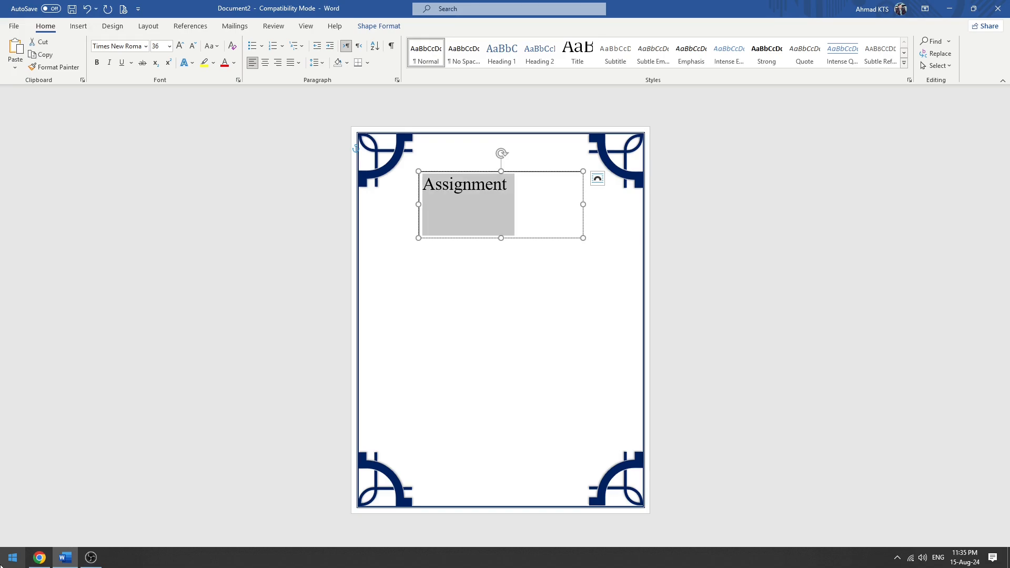
key(ctrl+e)
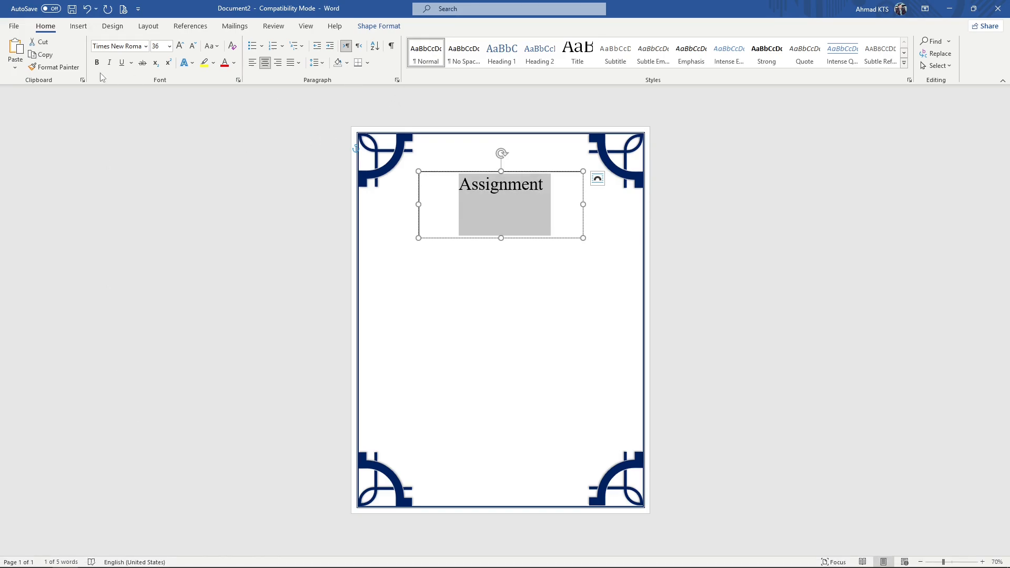
Colour the title standard dark blue and shrink its text box to about 4.03" wide by 0.85" high
click(234, 62)
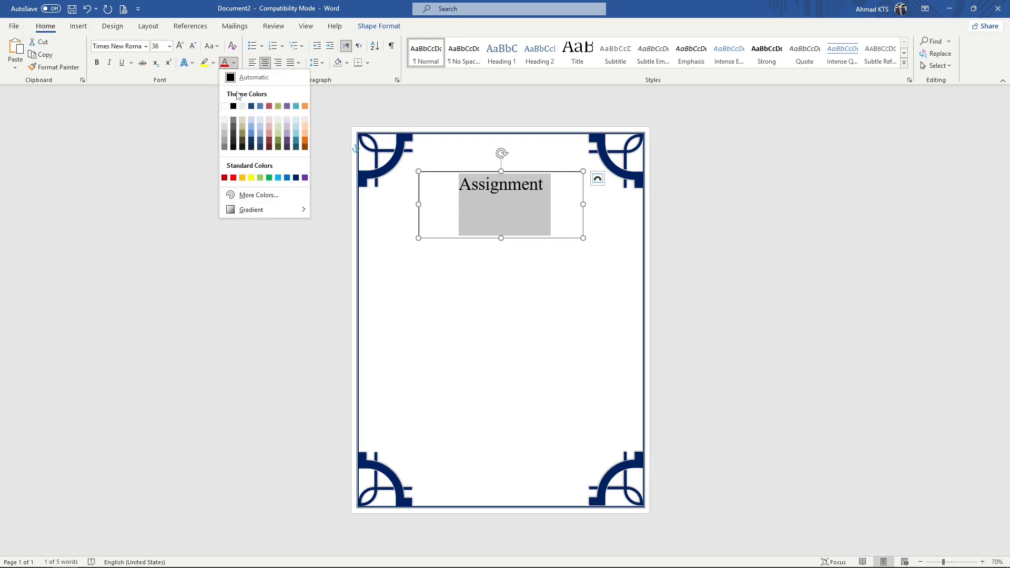
click(296, 178)
drag(584, 238, 561, 201)
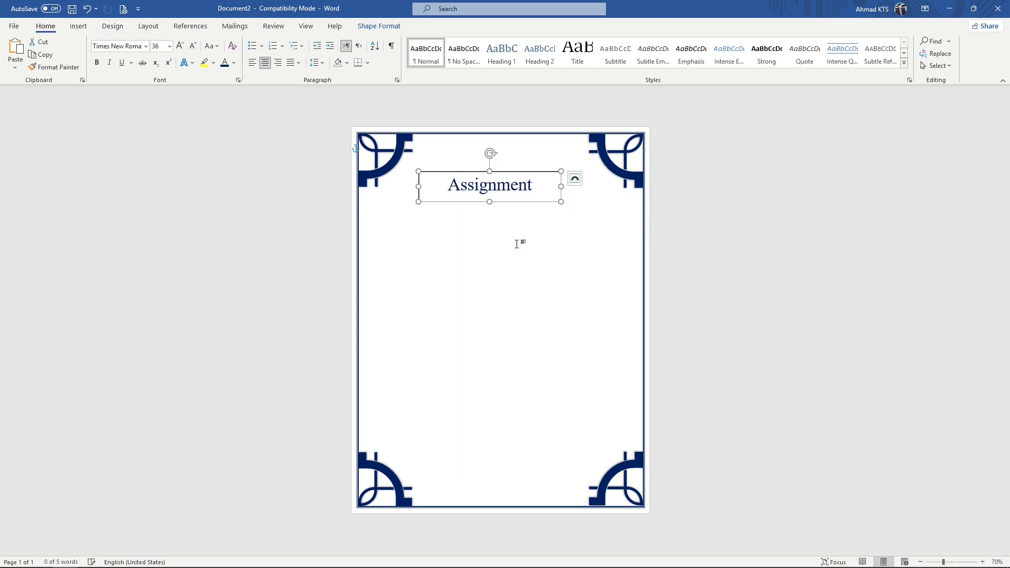
Remove the fill and the outline from the "Assignment" text box
click(477, 262)
click(474, 189)
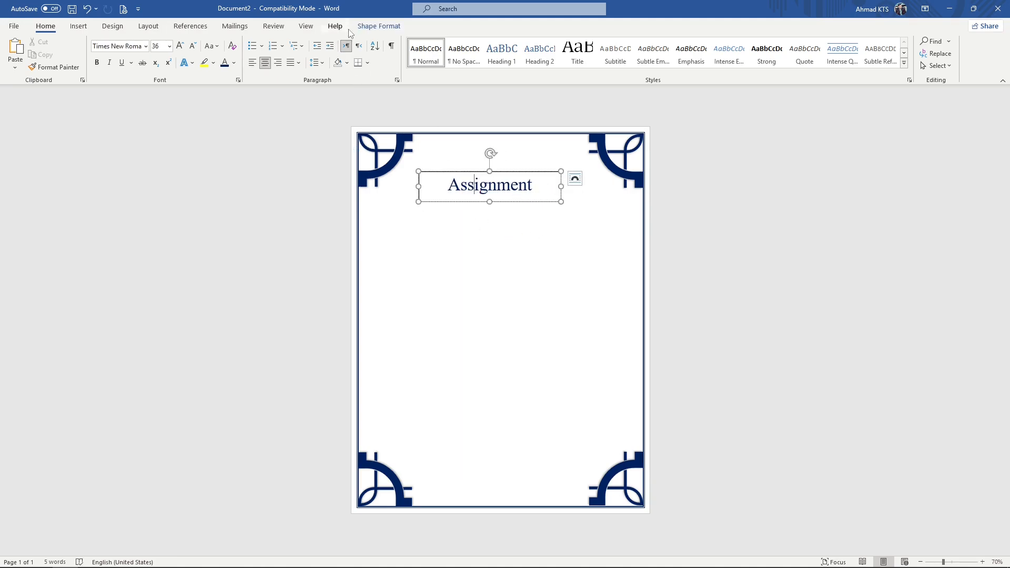
click(377, 25)
click(382, 43)
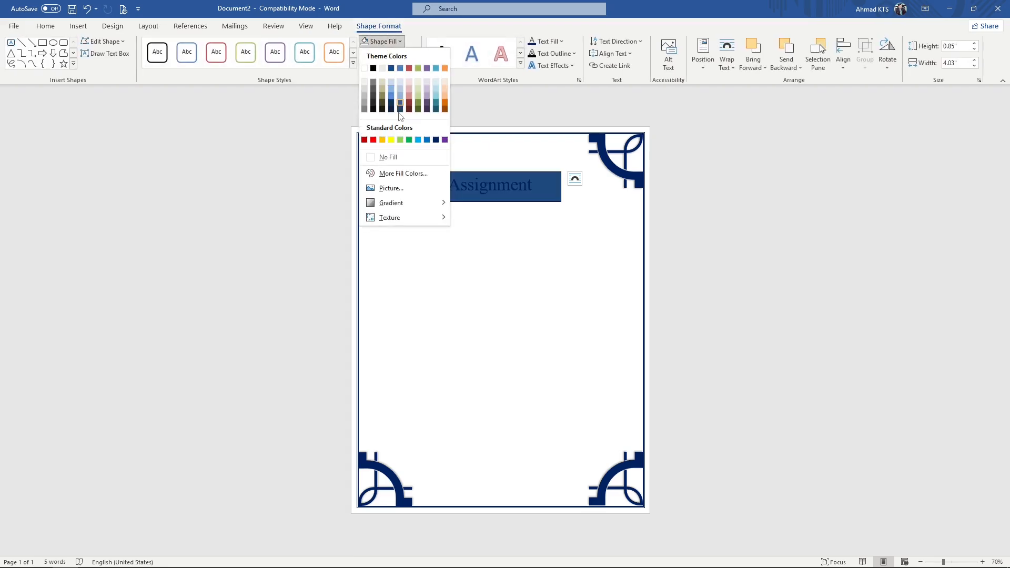
click(427, 181)
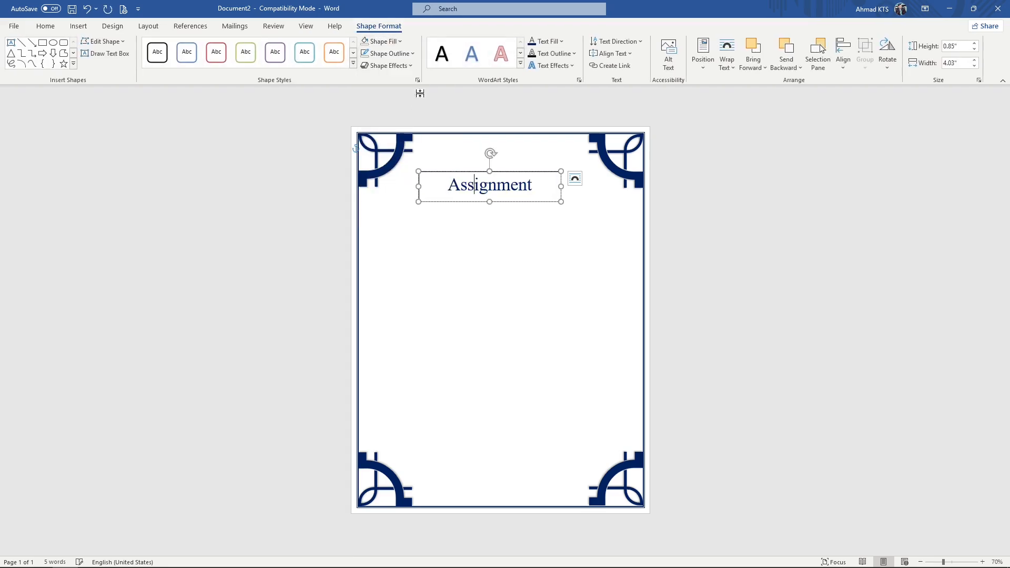
click(389, 53)
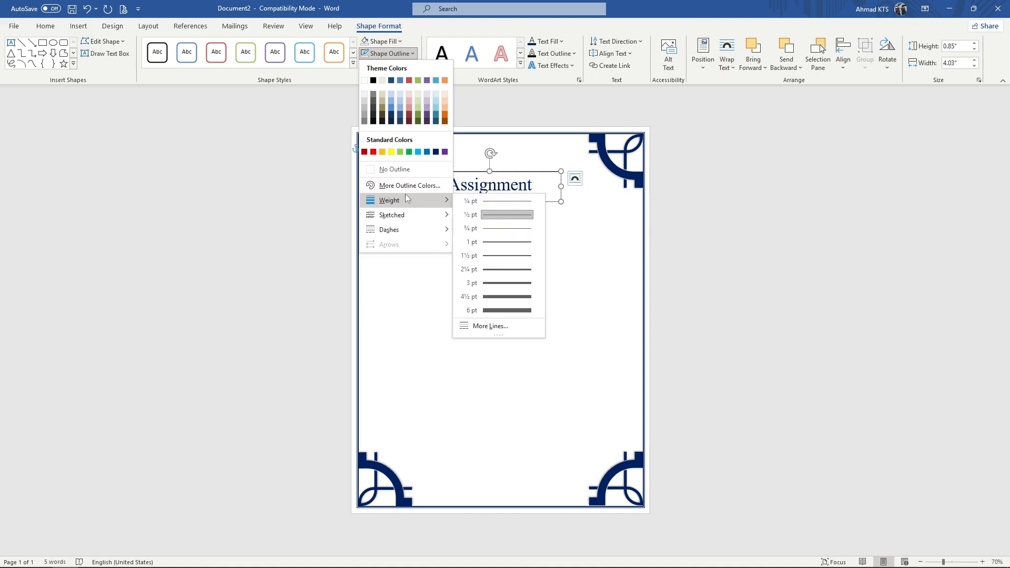
click(394, 169)
click(470, 308)
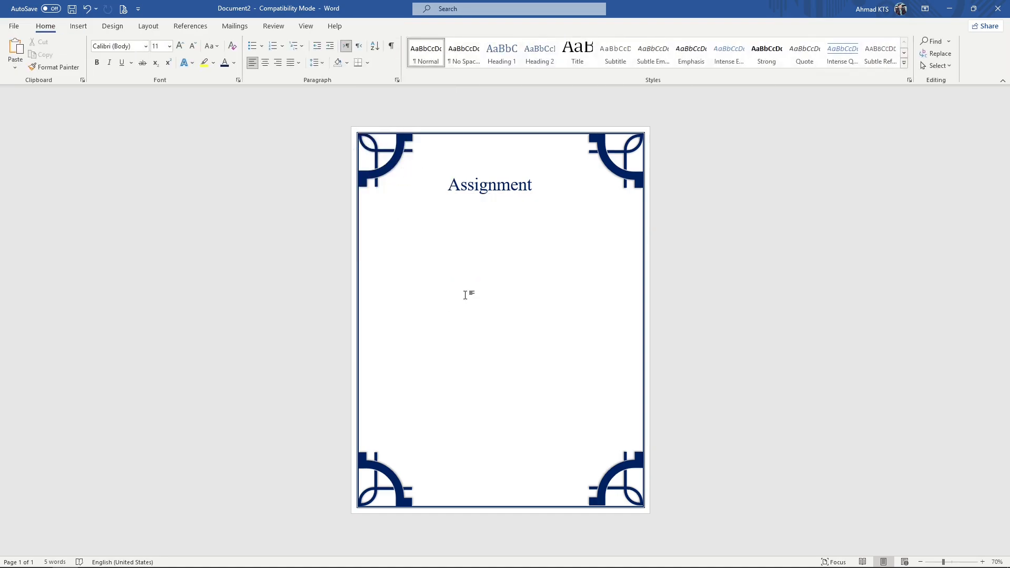
Shift the "Assignment" text box slightly to the right toward the page's horizontal centre
click(477, 185)
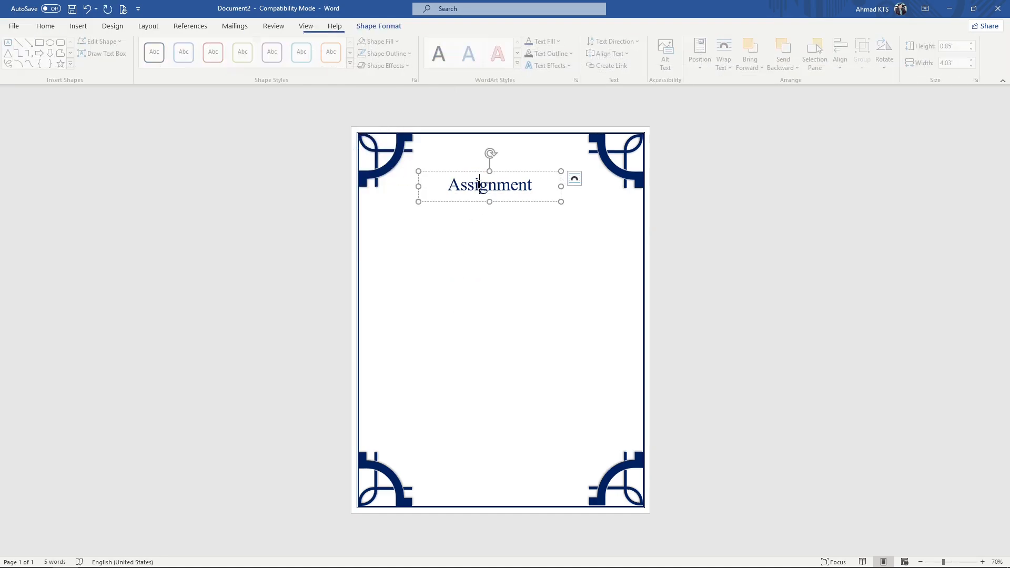
click(535, 172)
key(Right)
key(Right)
key(Right)
key(Right)
key(Right)
key(Right)
key(Right)
key(Right)
key(Right)
key(Right)
key(Right)
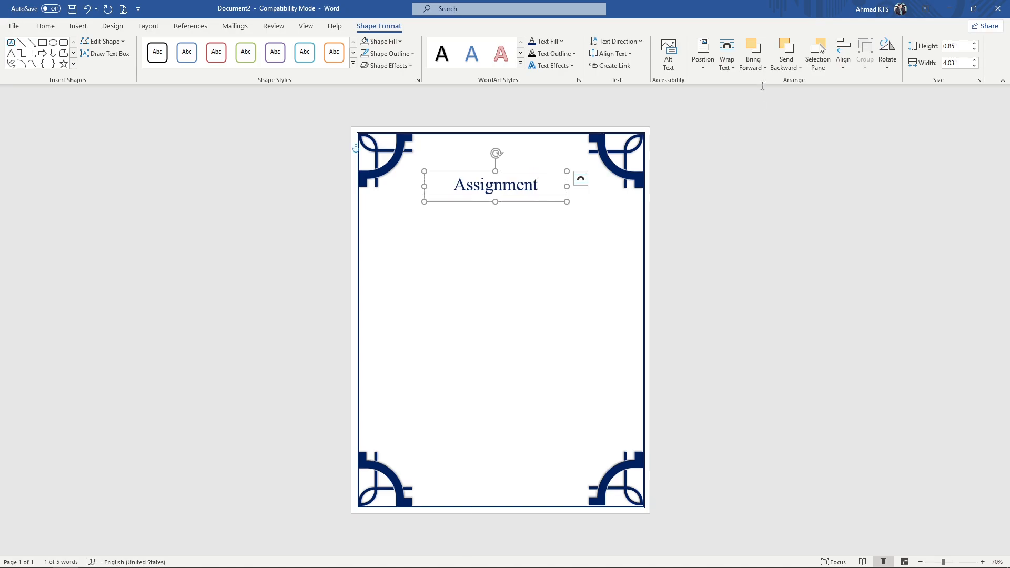
Align the "Assignment" text box to the horizontal centre between the page margins and deselect it
click(843, 57)
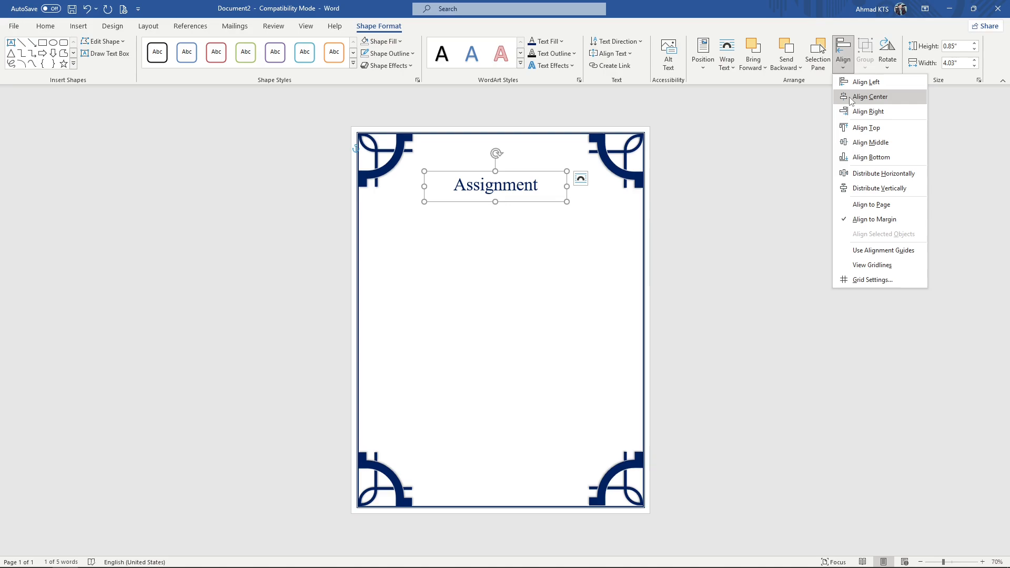
click(869, 97)
click(547, 297)
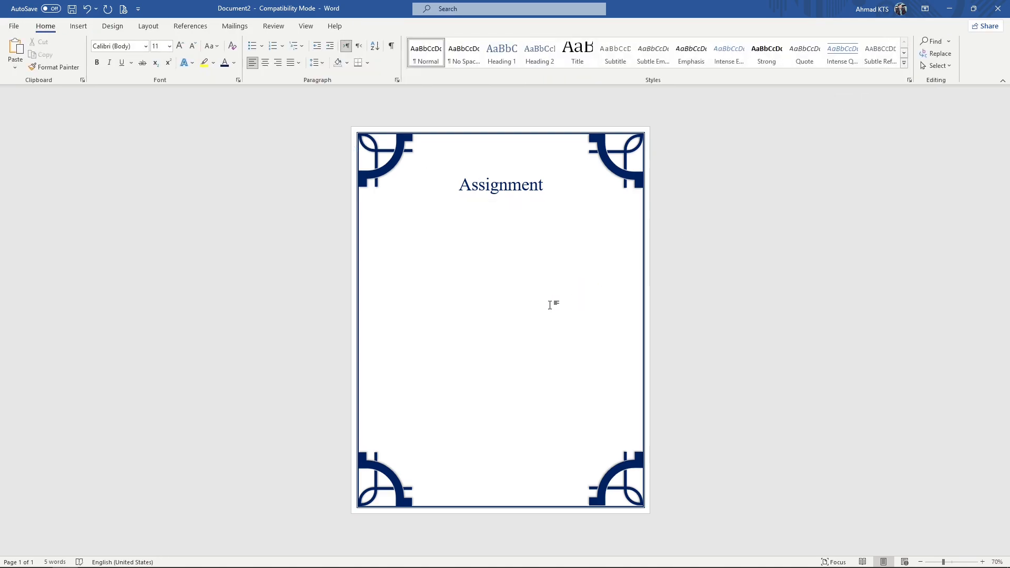
Apply a double underline to the whole "Assignment" title text and deselect it
click(501, 198)
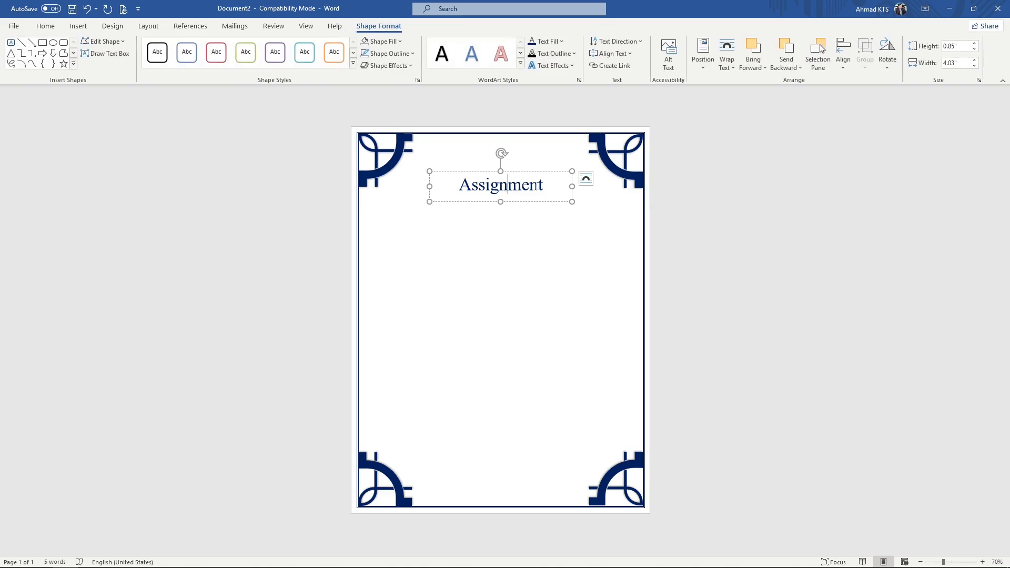
drag(536, 186, 465, 180)
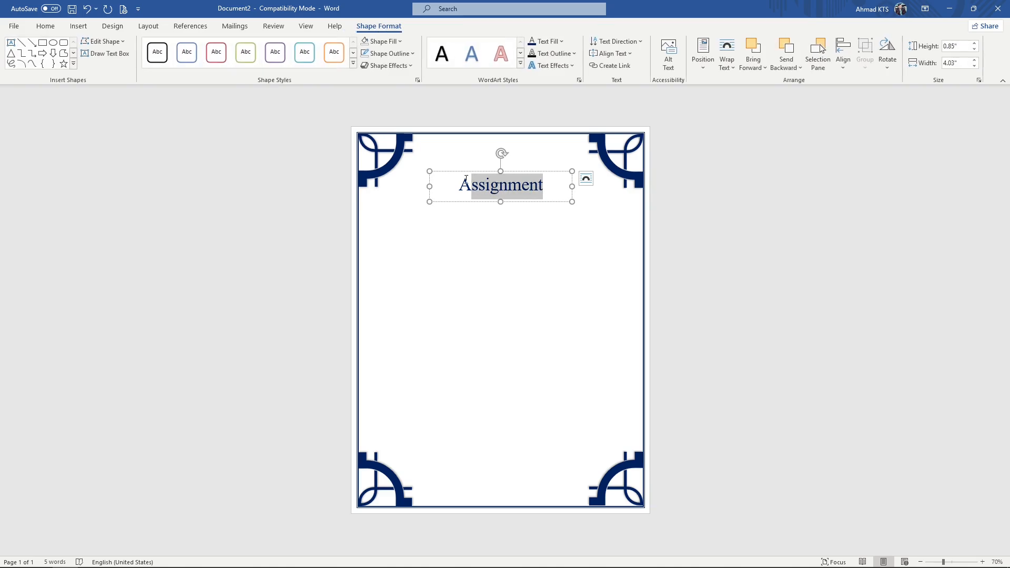
click(45, 26)
click(132, 65)
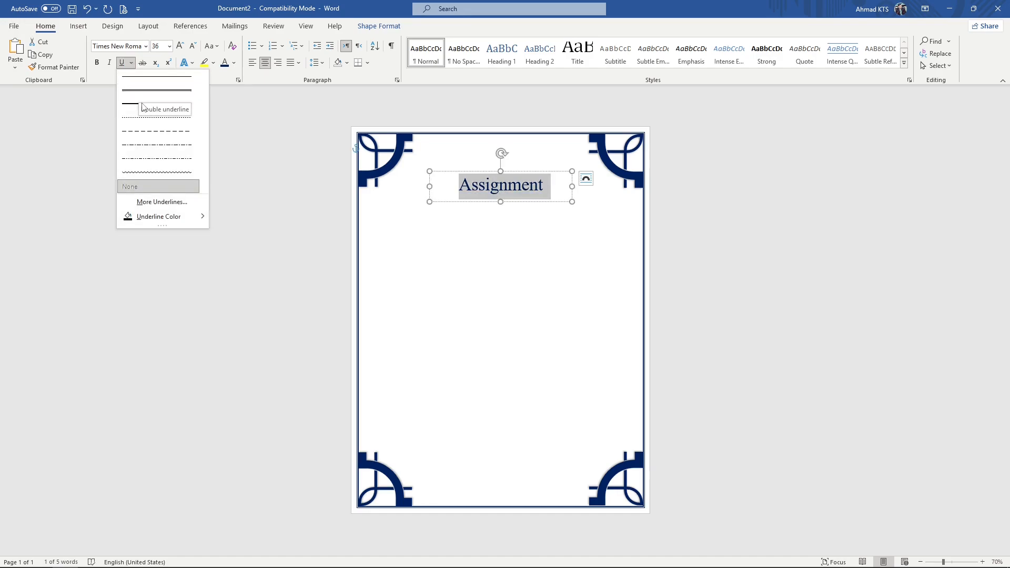
click(144, 95)
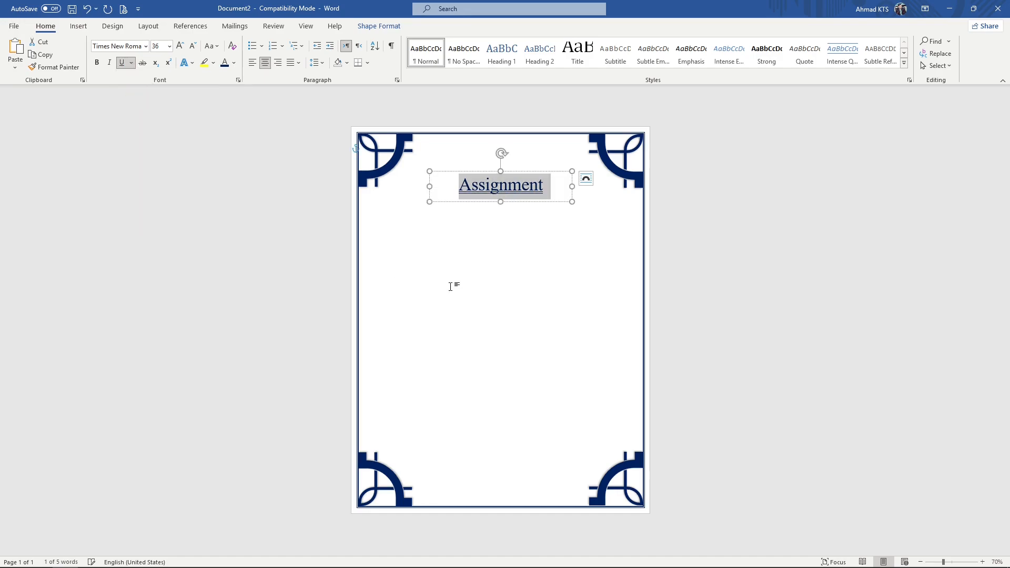
click(466, 287)
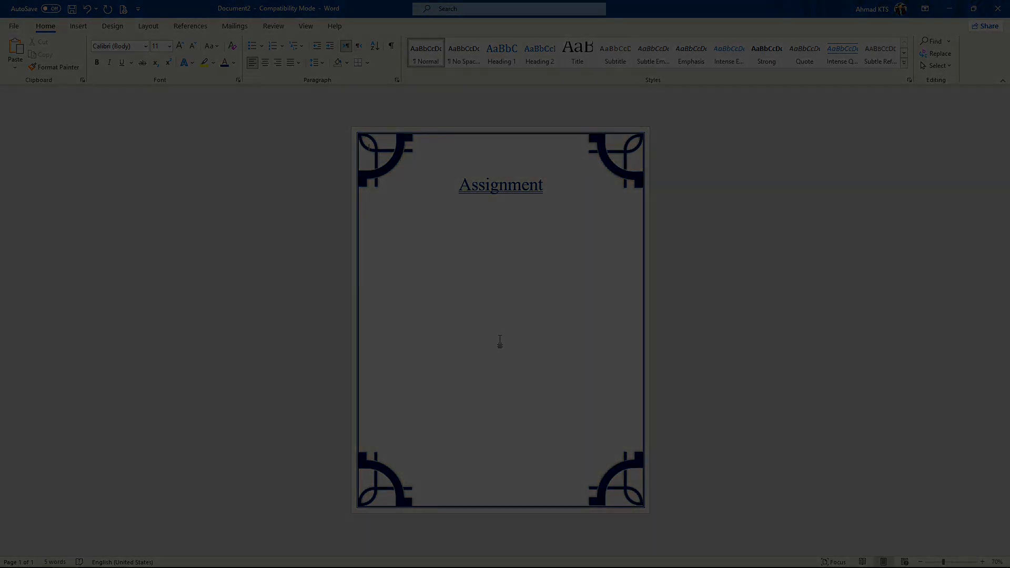